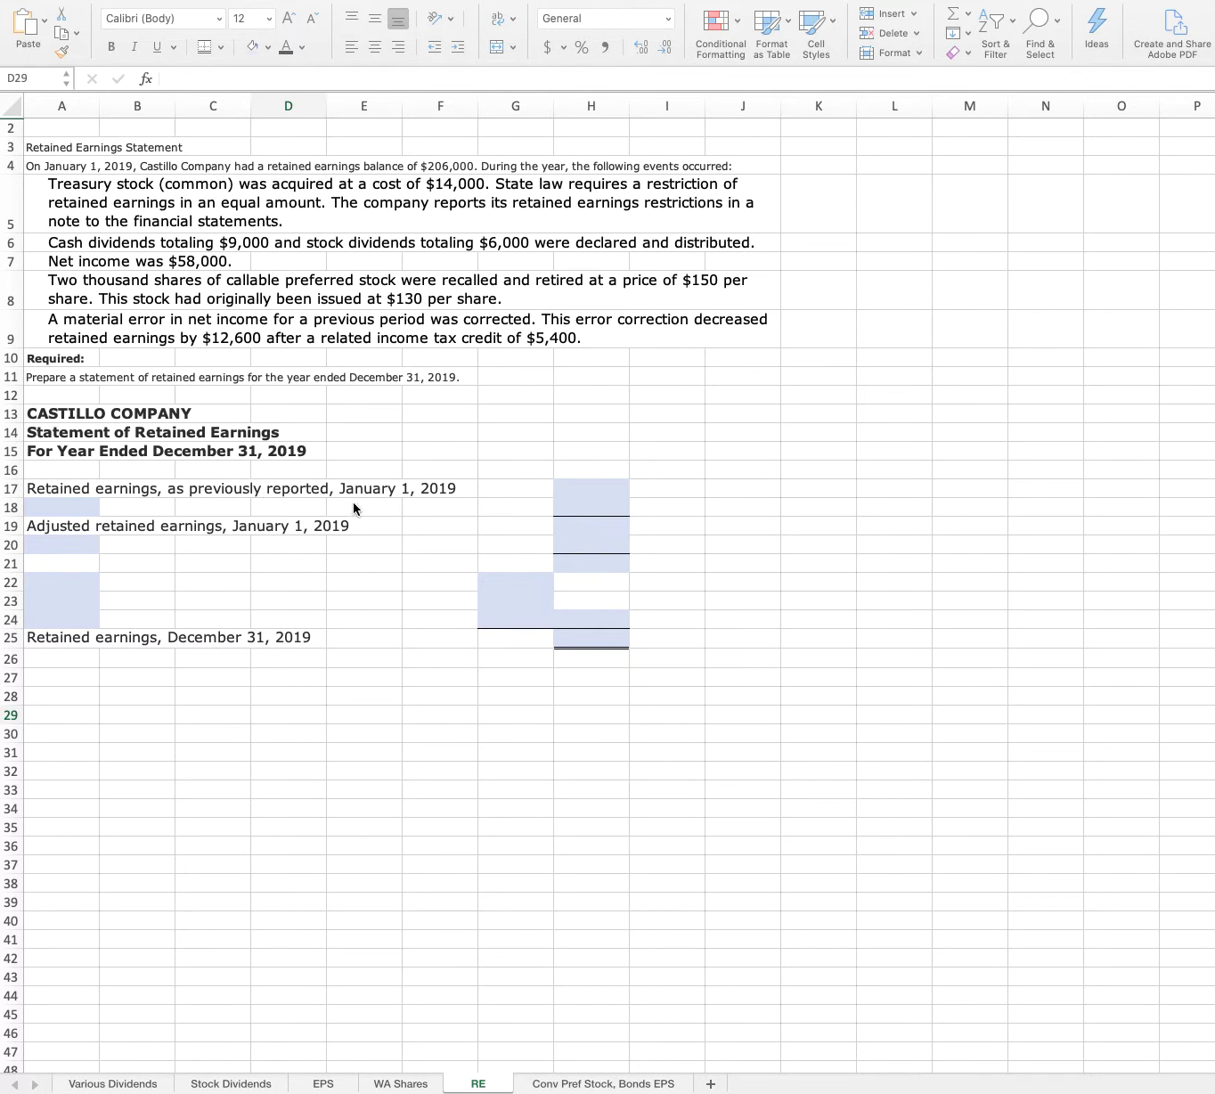
Enter the 206,000 opening retained earnings balance in H17.
left_click(571, 496)
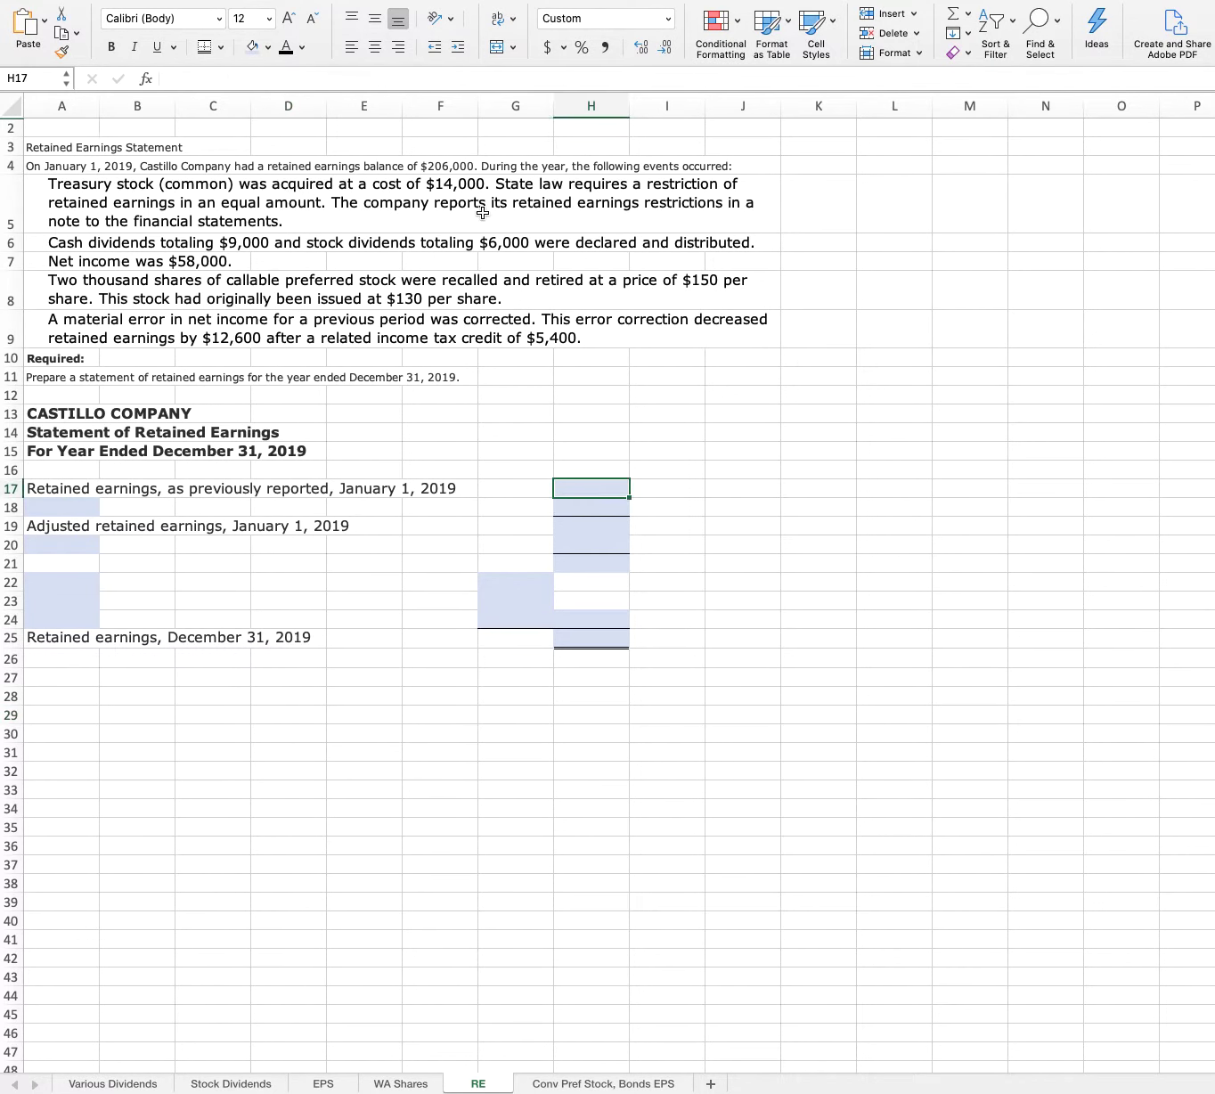
type("206,000")
key("Return")
Label A18 'Less: Correction of overstatement of previous period NI'.
key("Left")
key("Left")
key("Left")
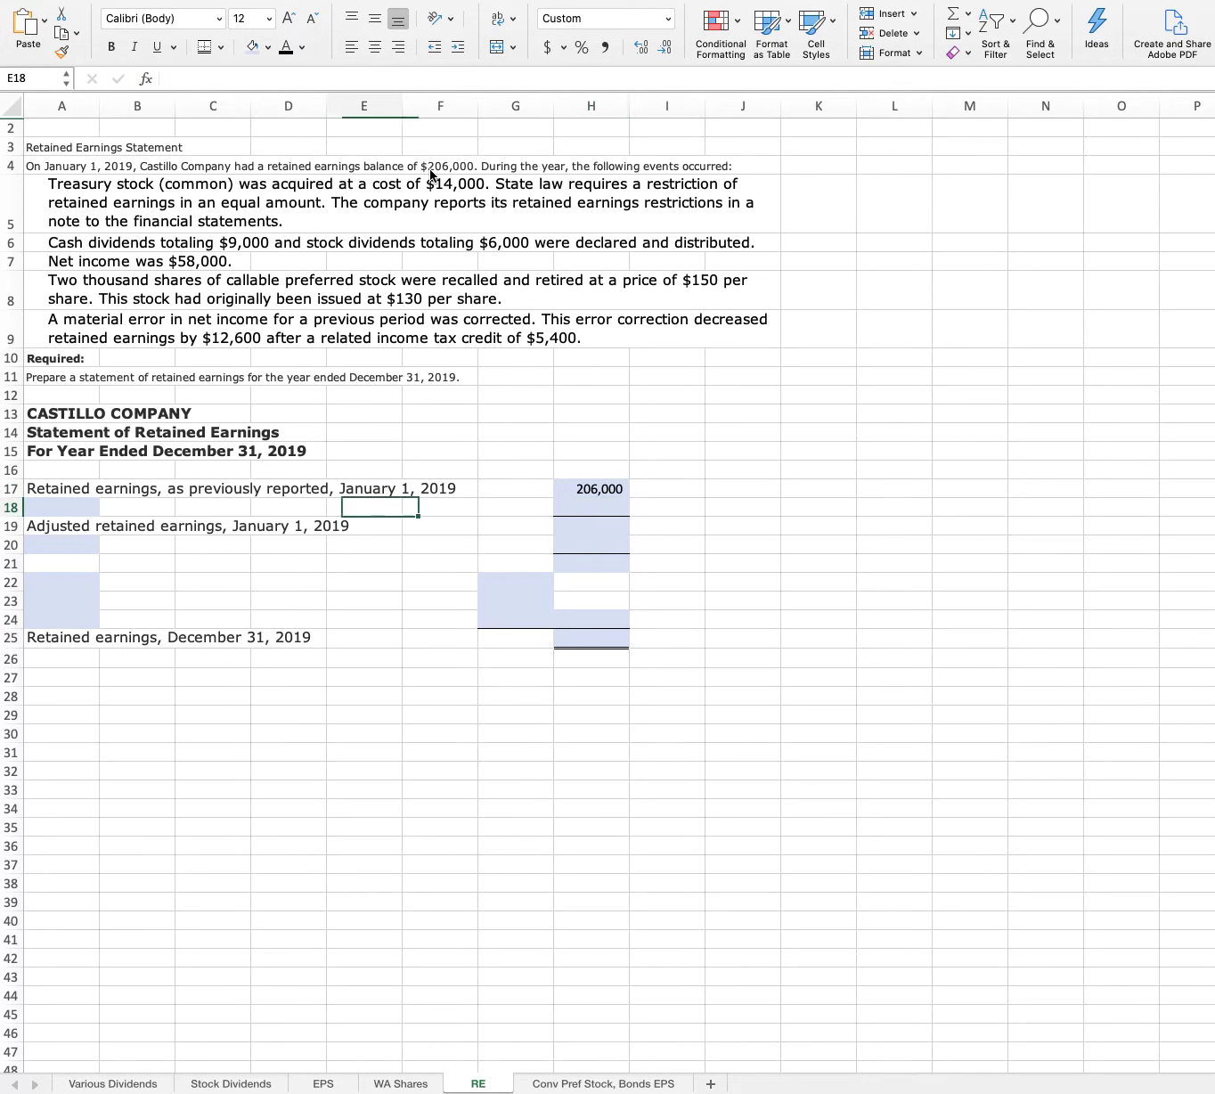
key("Left")
key("Left")
key("Left")
key("Left")
type("Less")
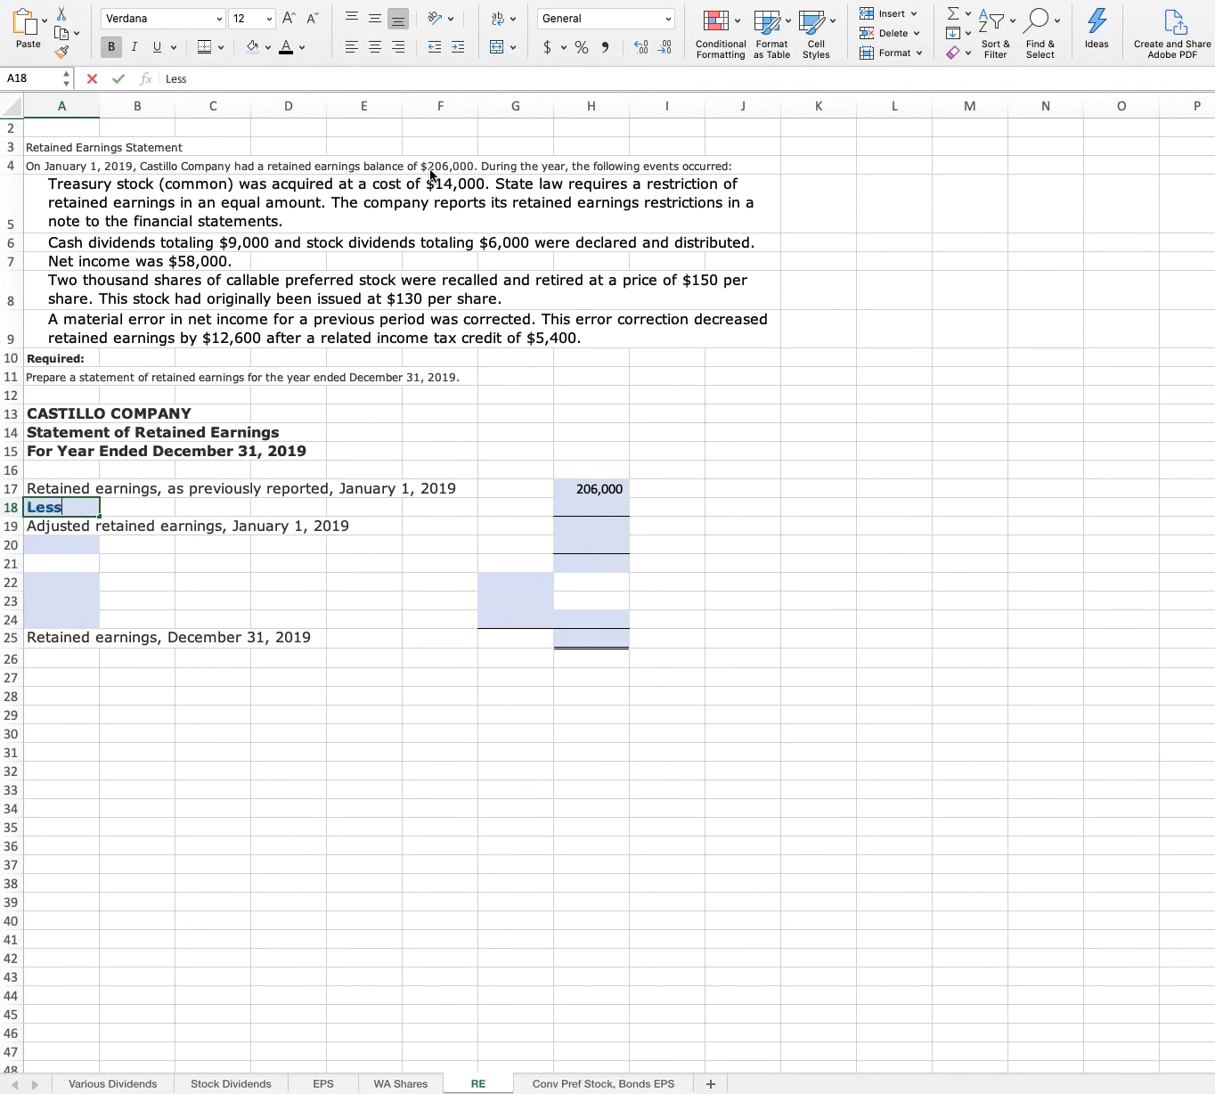
type(": Co")
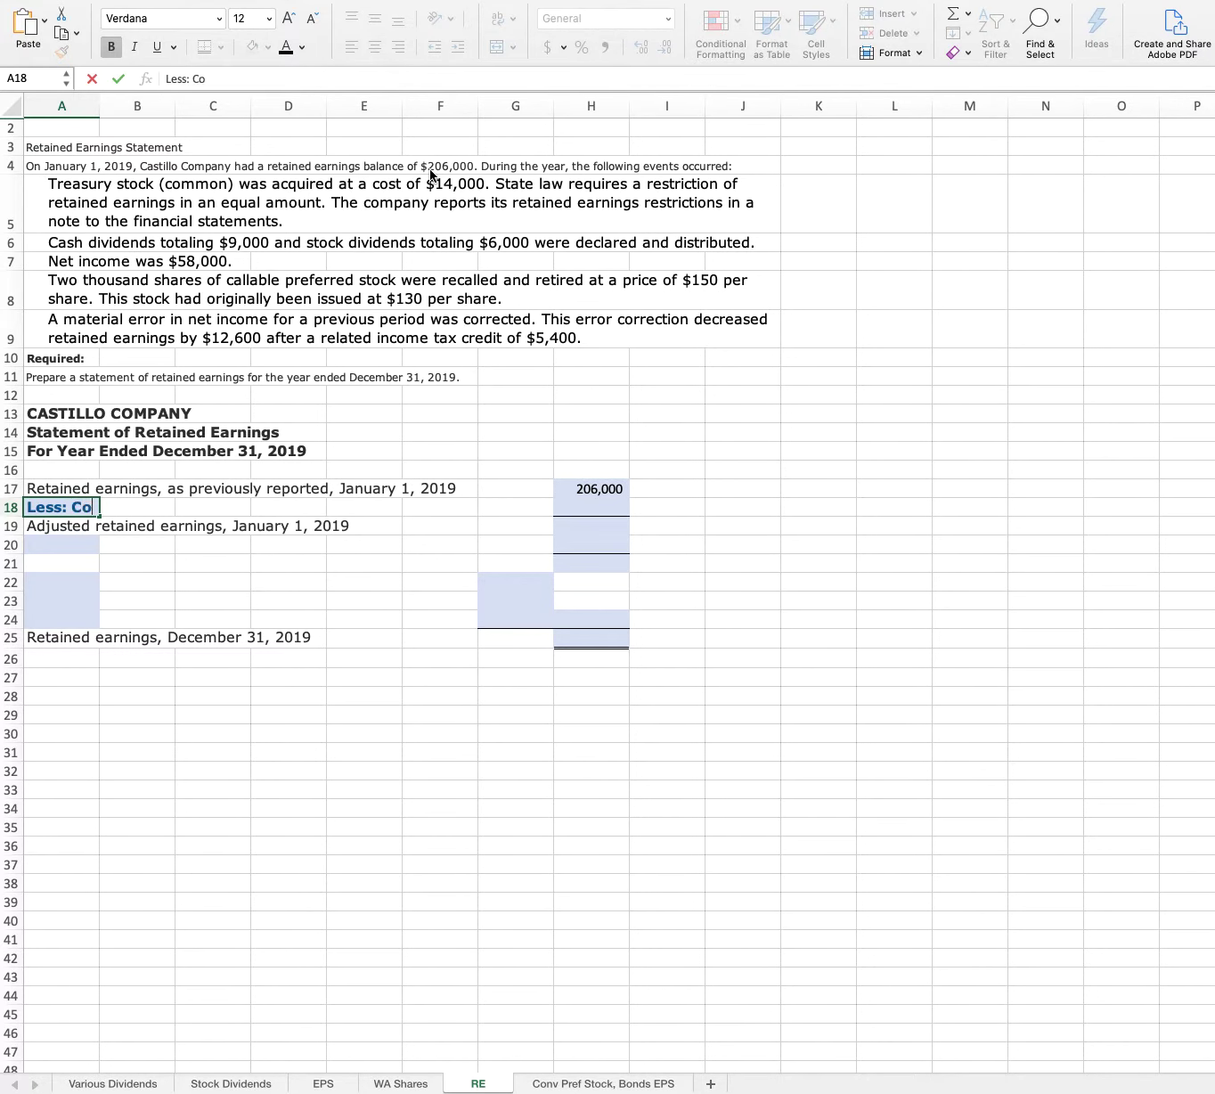
type("rrection of")
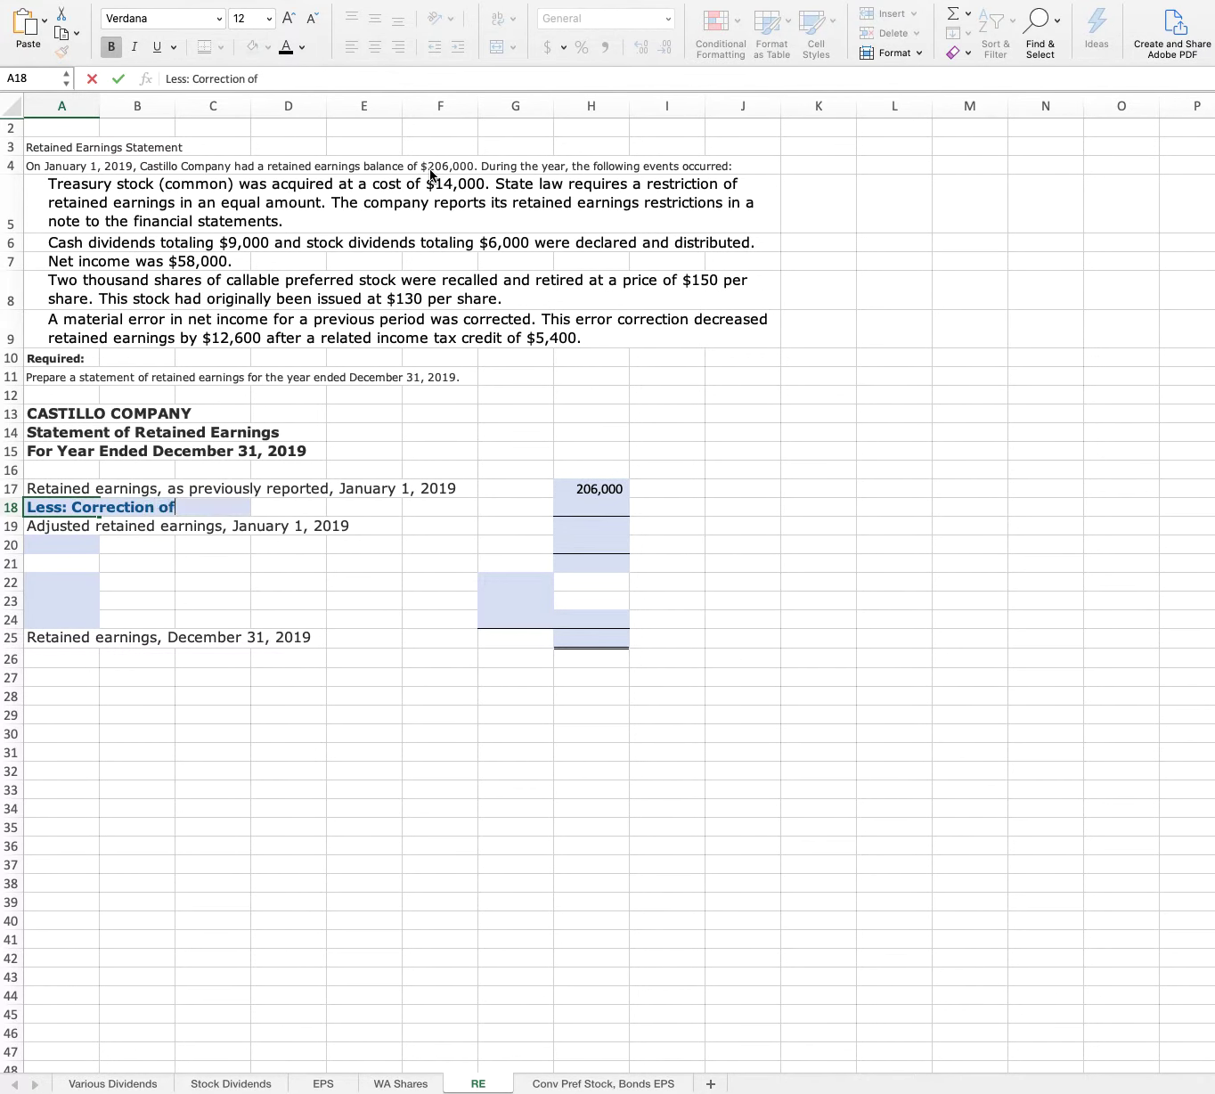
type(" overstatement")
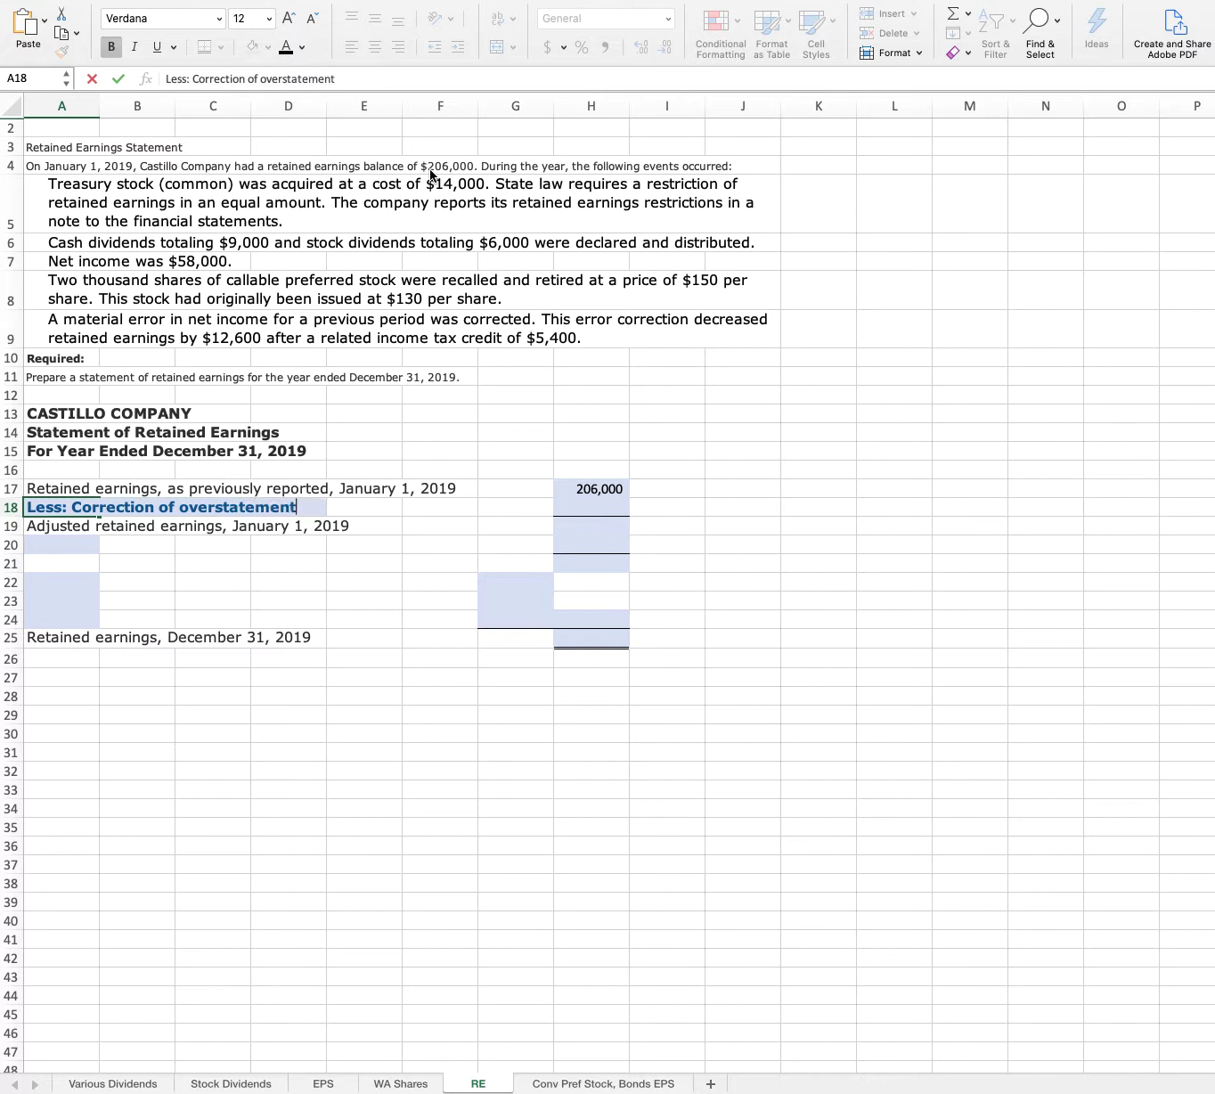
type(" of previou")
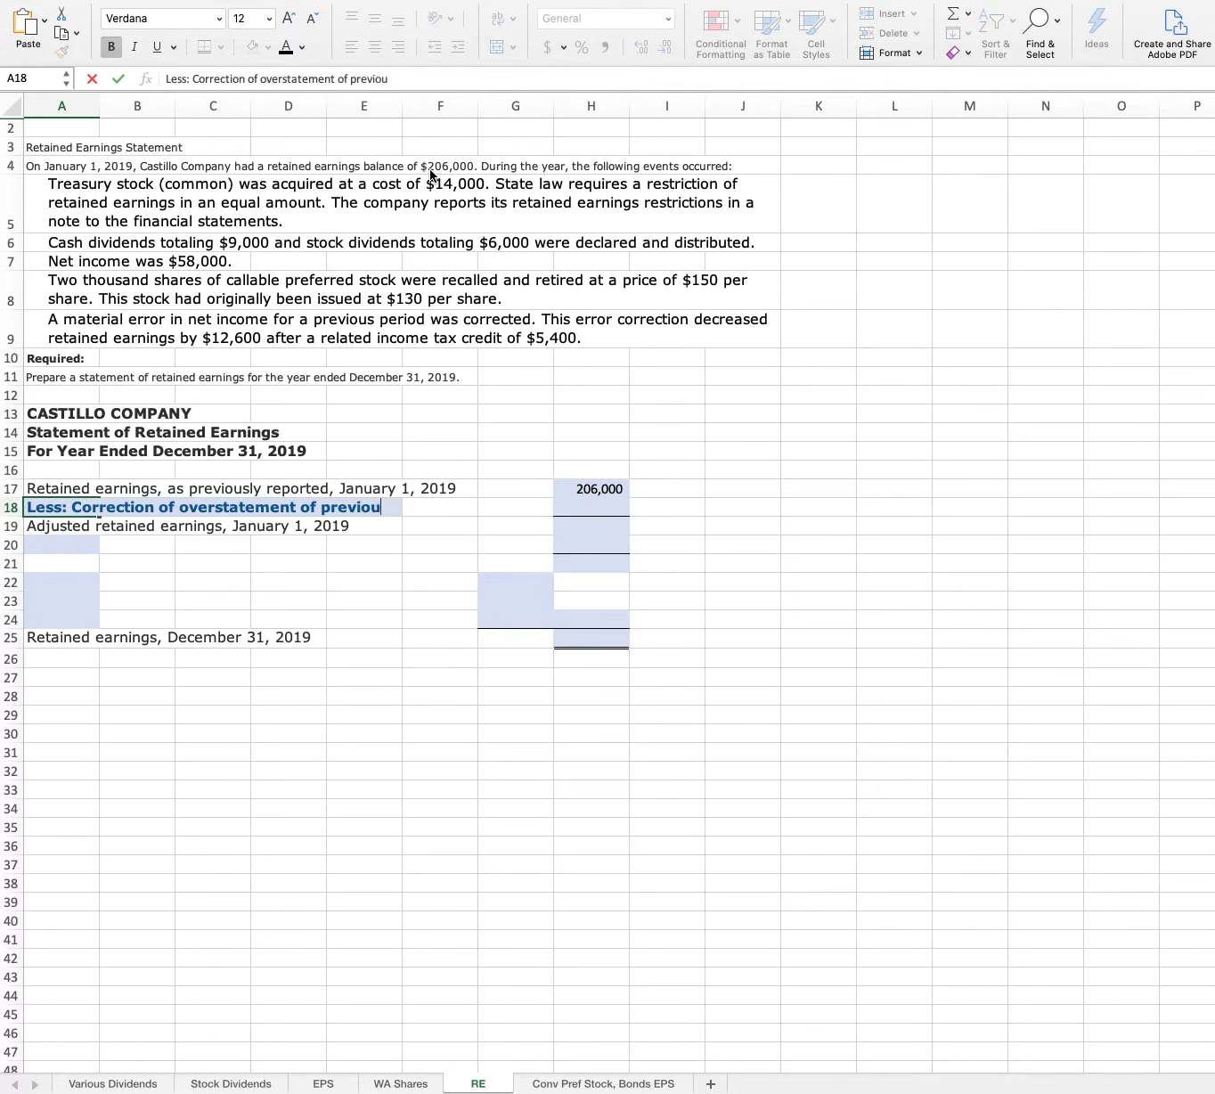
type("s per")
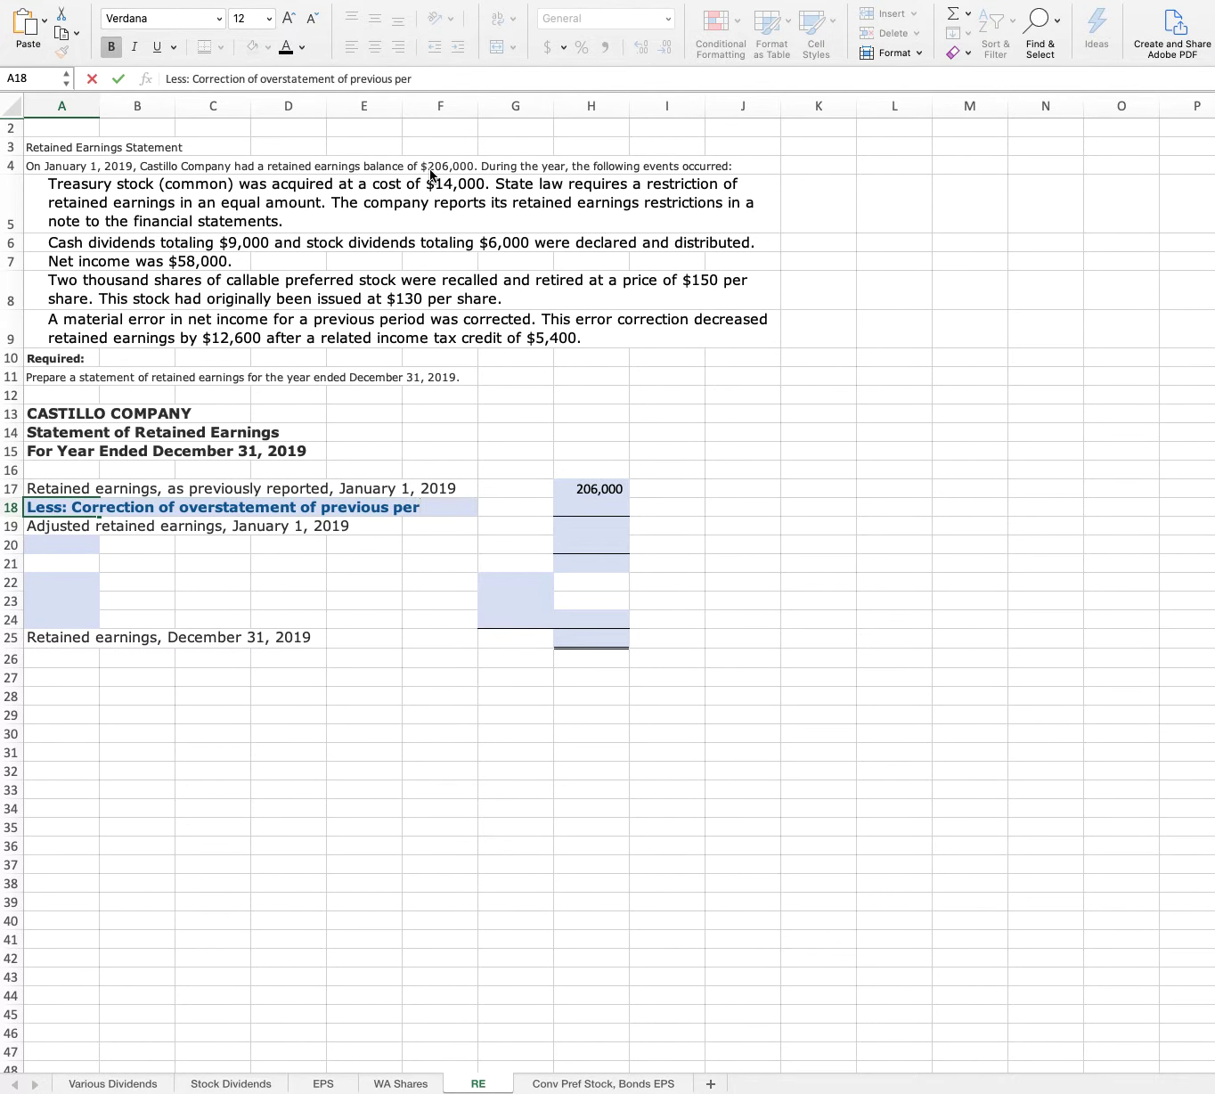
type("iod net")
key("BackSpace")
key("BackSpace")
key("BackSpace")
type("NI")
key("Tab")
key("Tab")
key("Tab")
key("Tab")
key("Tab")
key("Tab")
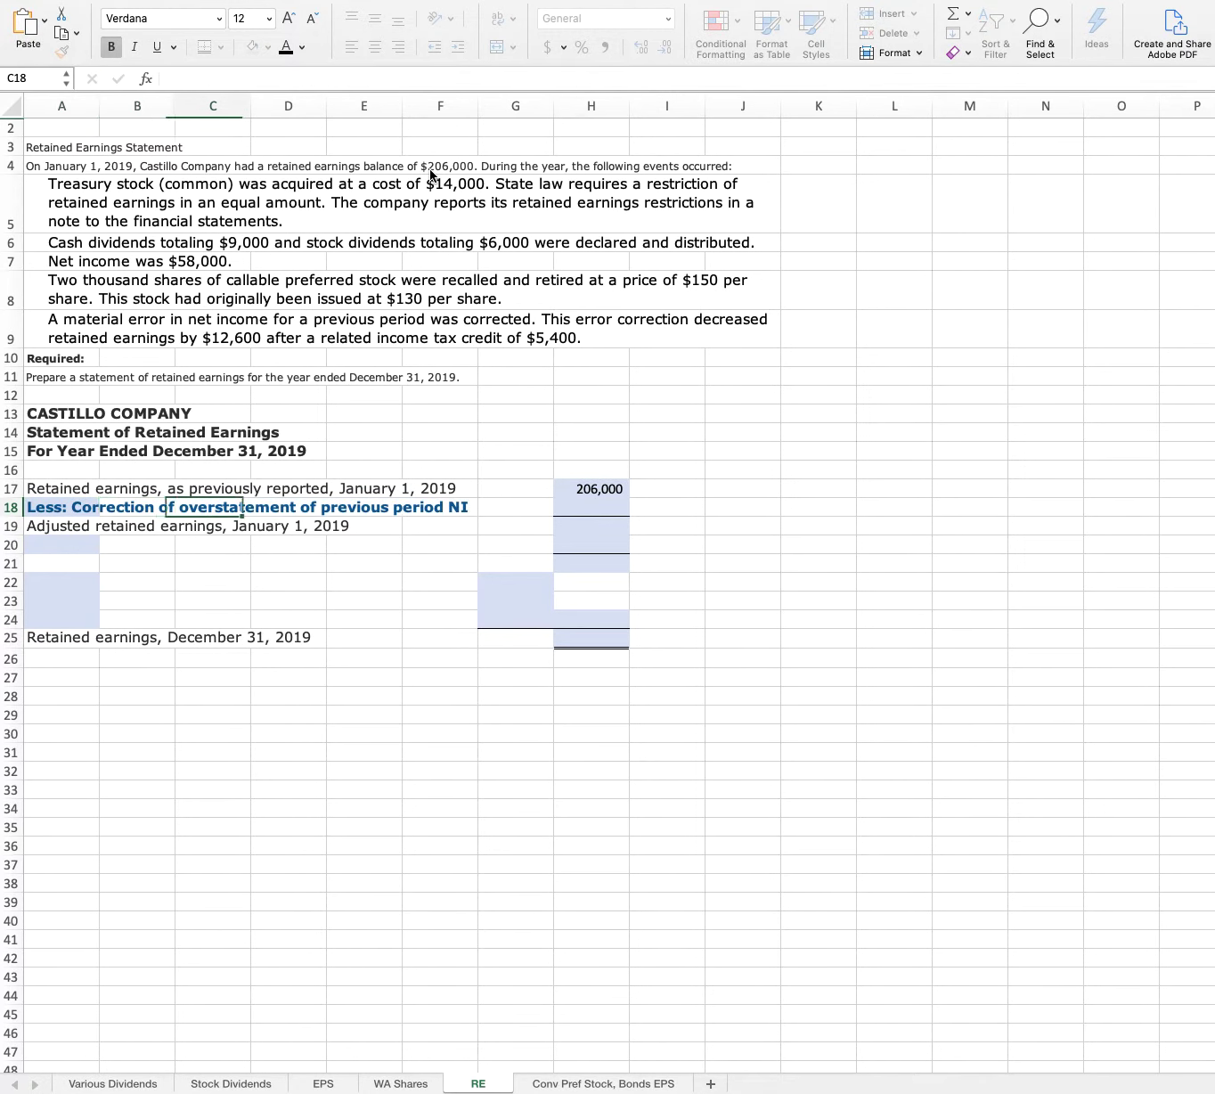
key("Tab")
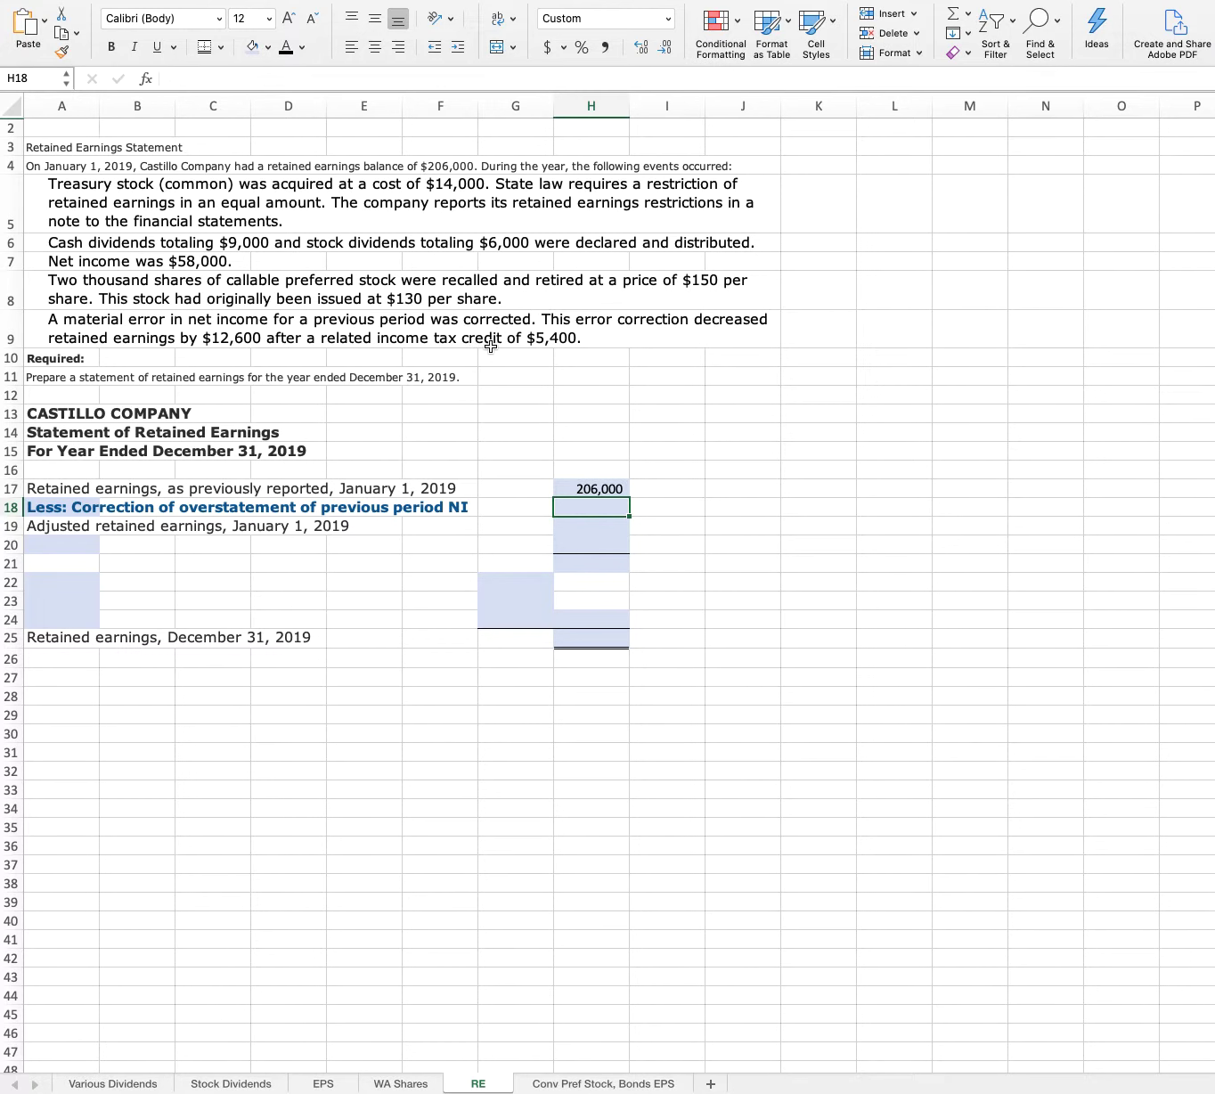
Enter the -12,600 correction in H18 and the adjusted balance =H17+H18 (193,400) in H19.
type("-12600")
key("Return")
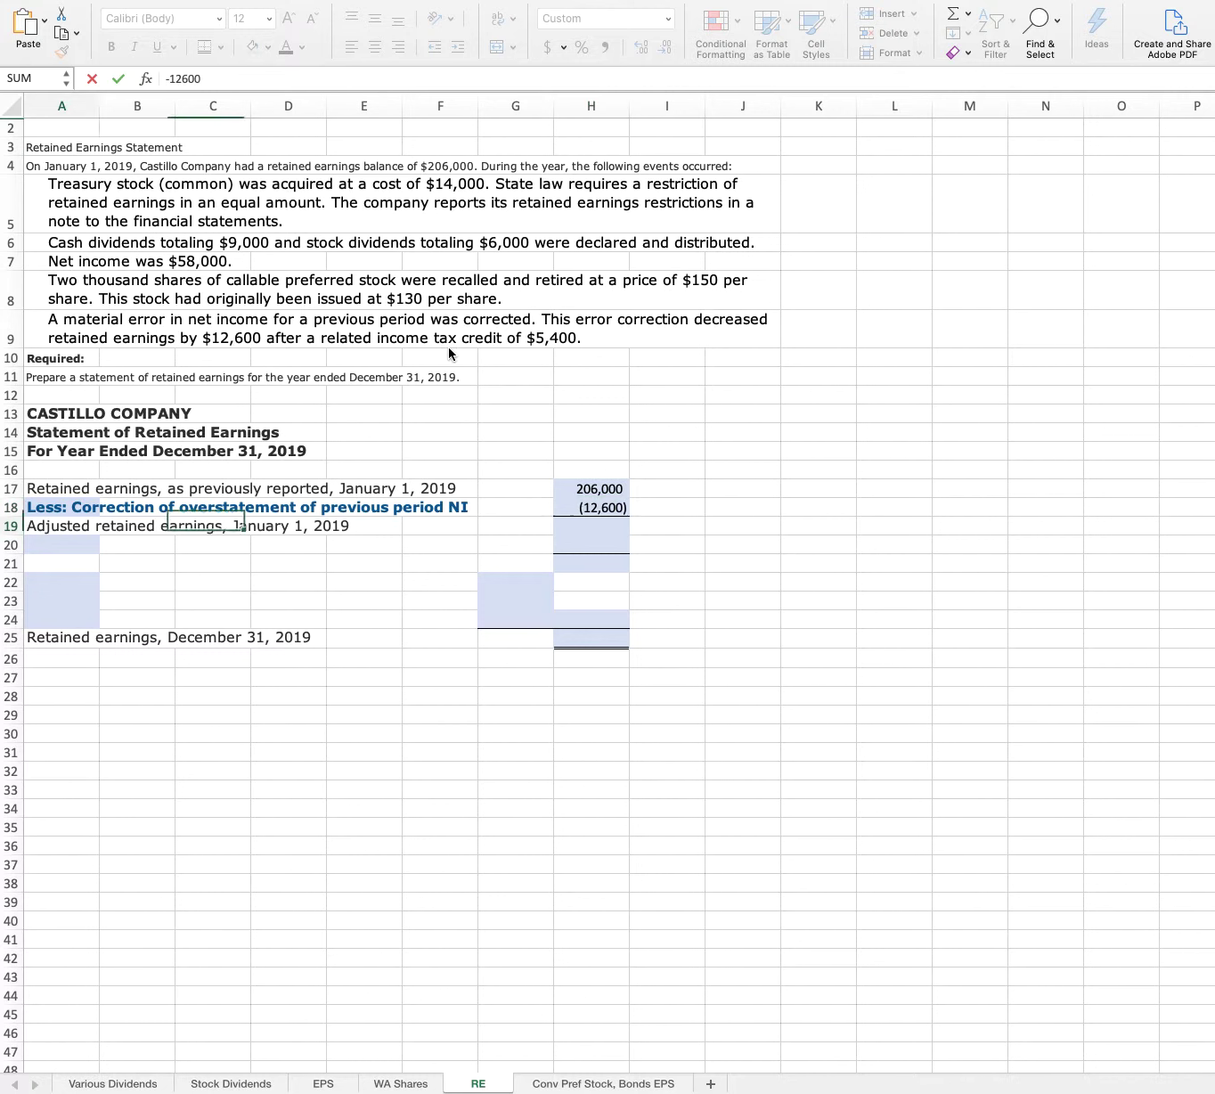
key("Right")
key("Right")
key("Right")
key("Right")
key("Right")
key("Right")
key("Right")
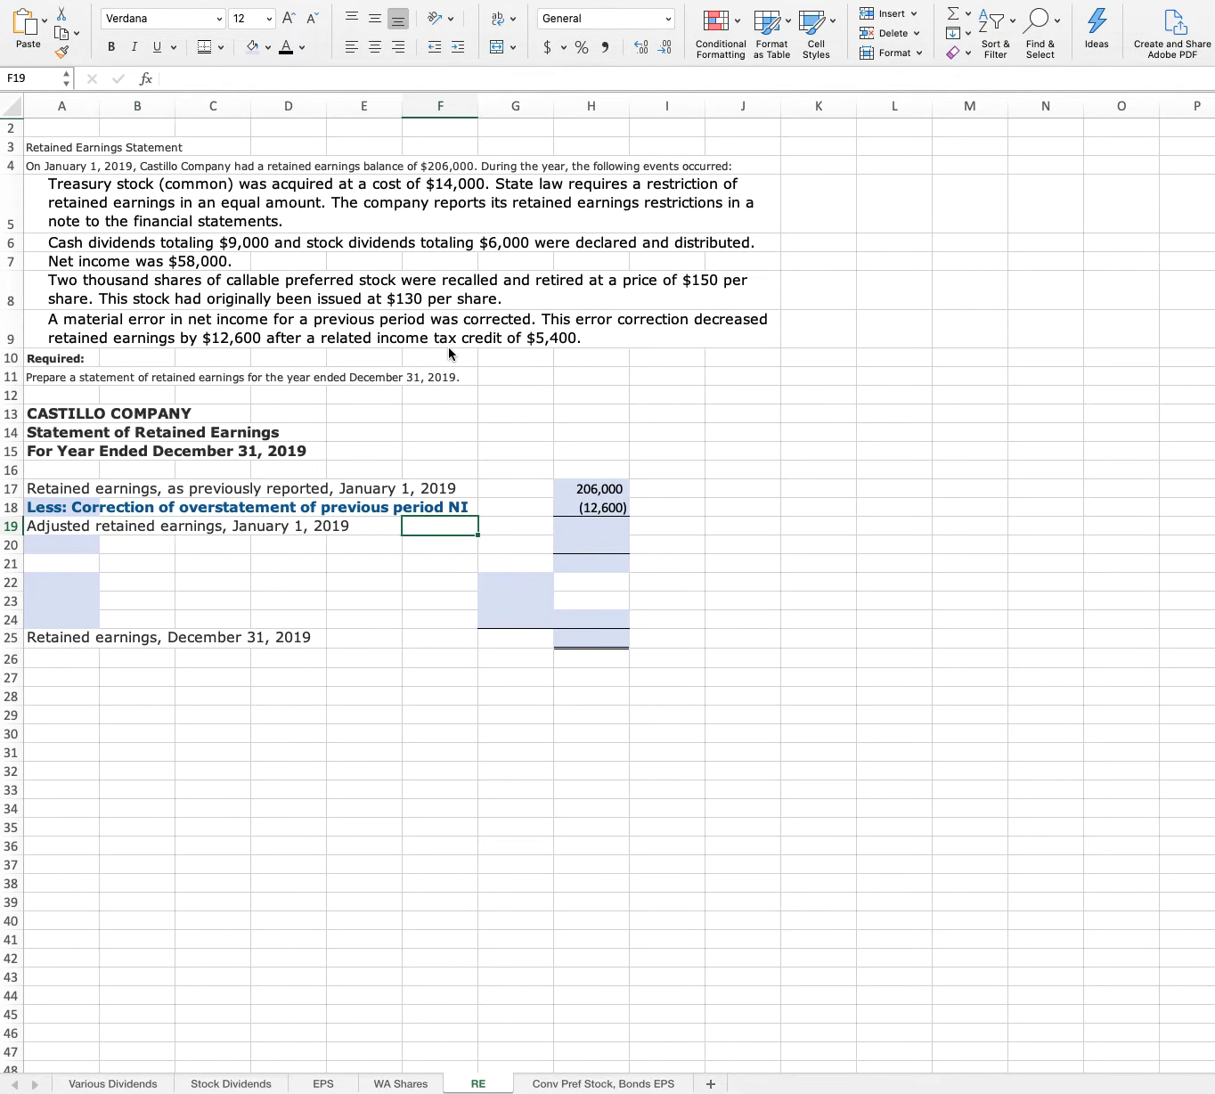
type("=")
key("Up")
key("Up")
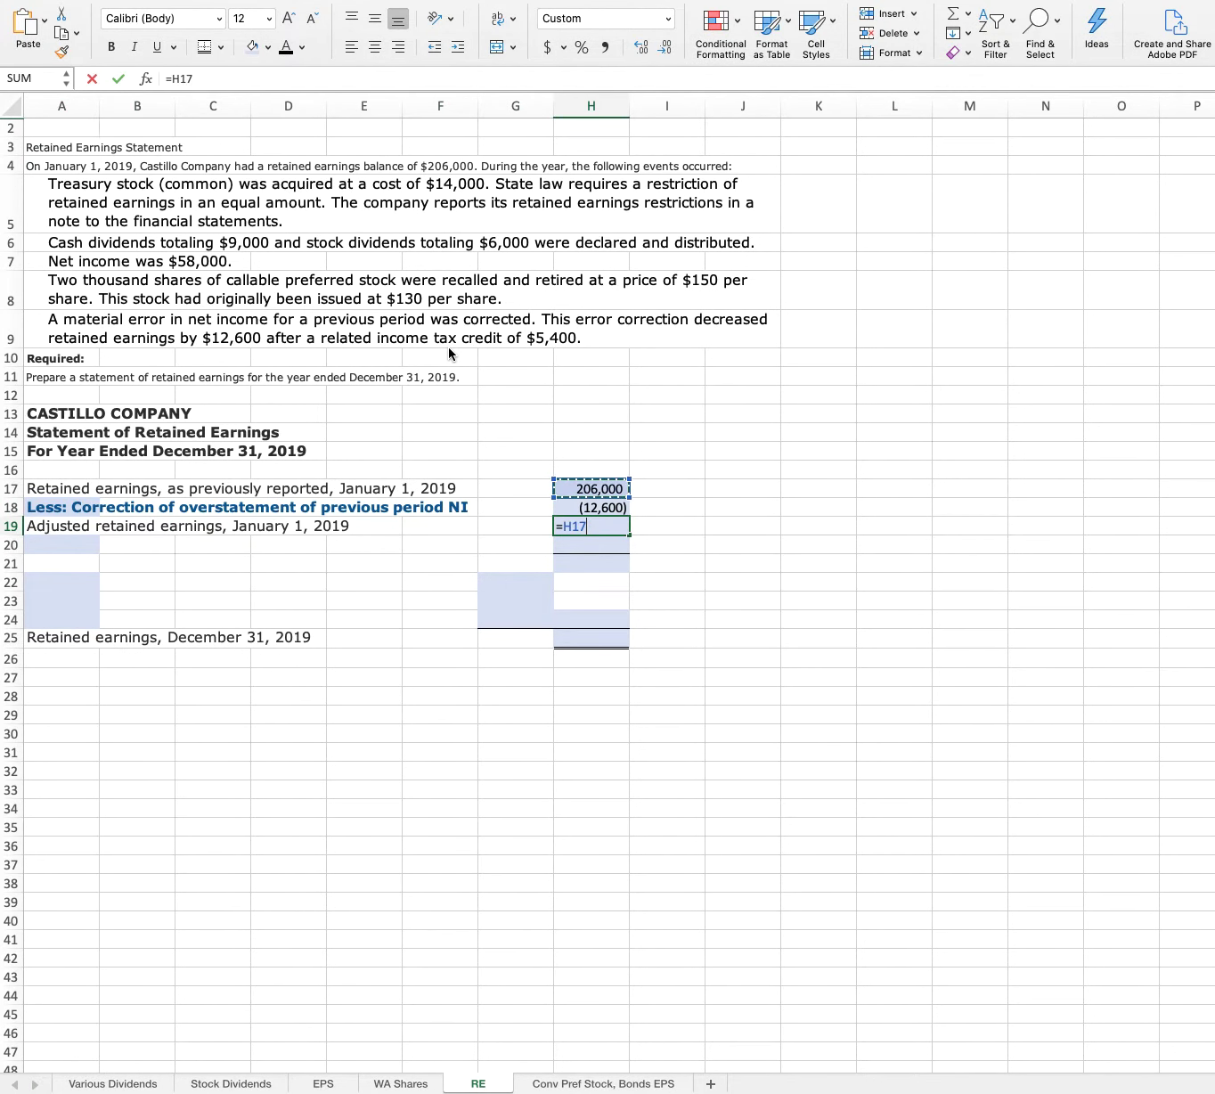
type("+")
key("Up")
key("Return")
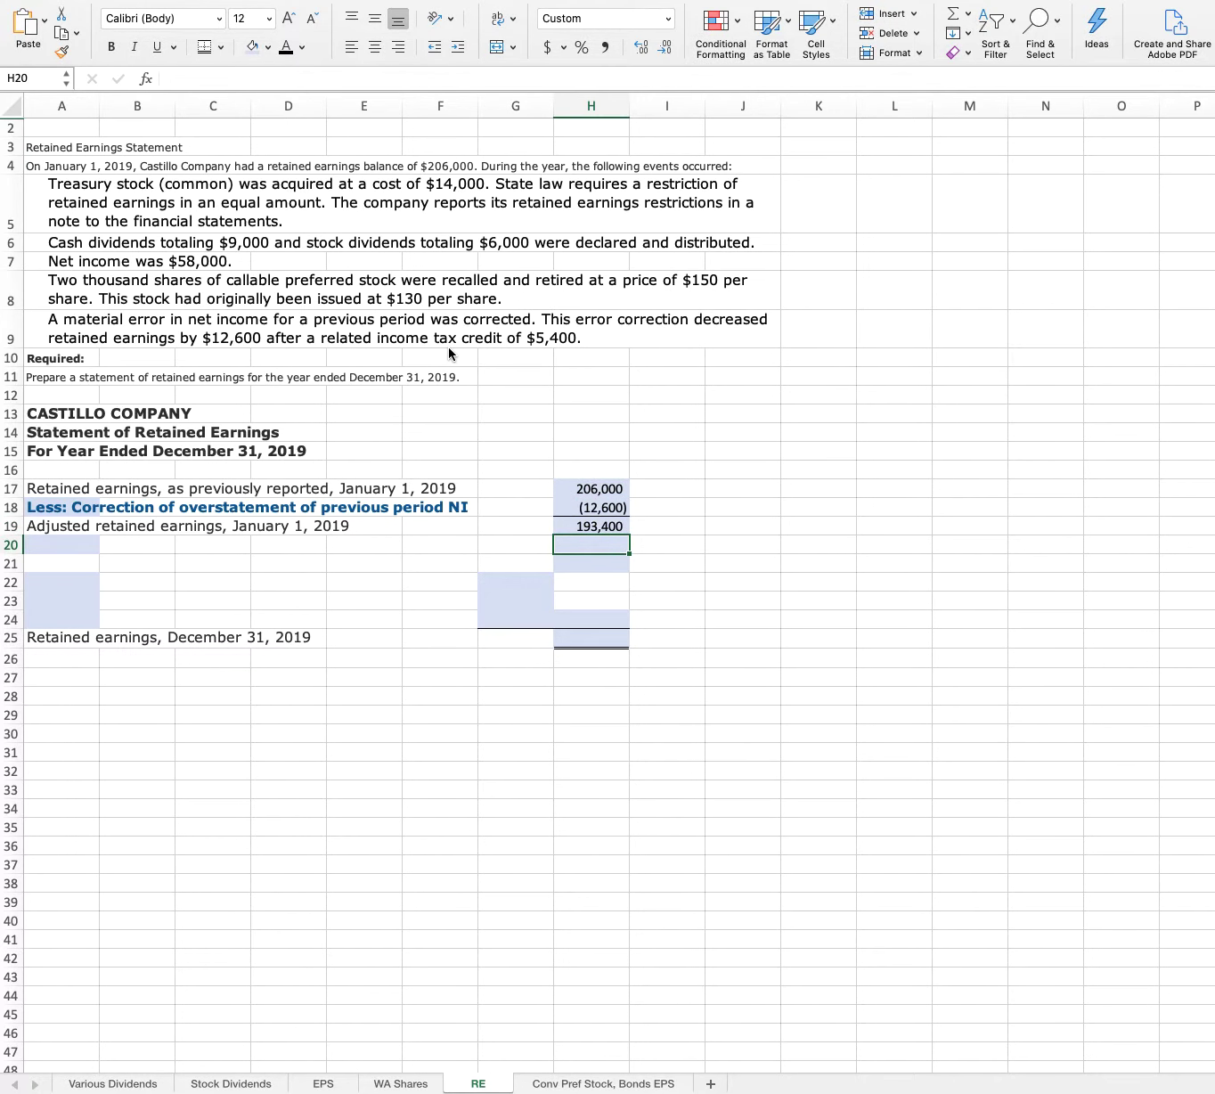
Add the 'Add: Net Income' line in row 20 with 58,000.
key("Left")
key("Left")
key("Left")
key("Left")
key("Left")
key("Left")
key("Left")
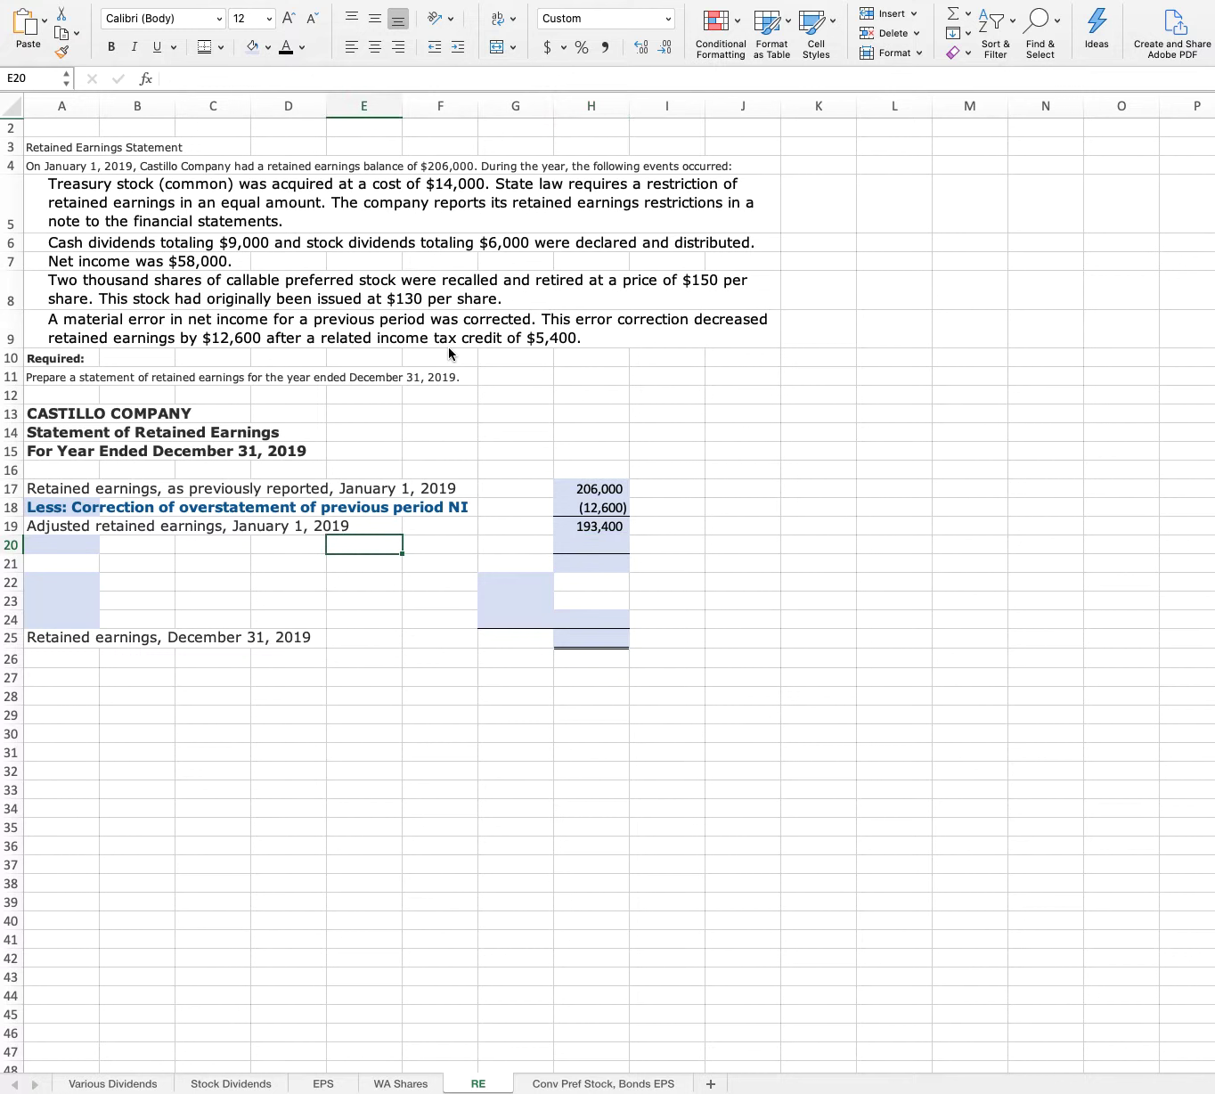
type("Add: Inco")
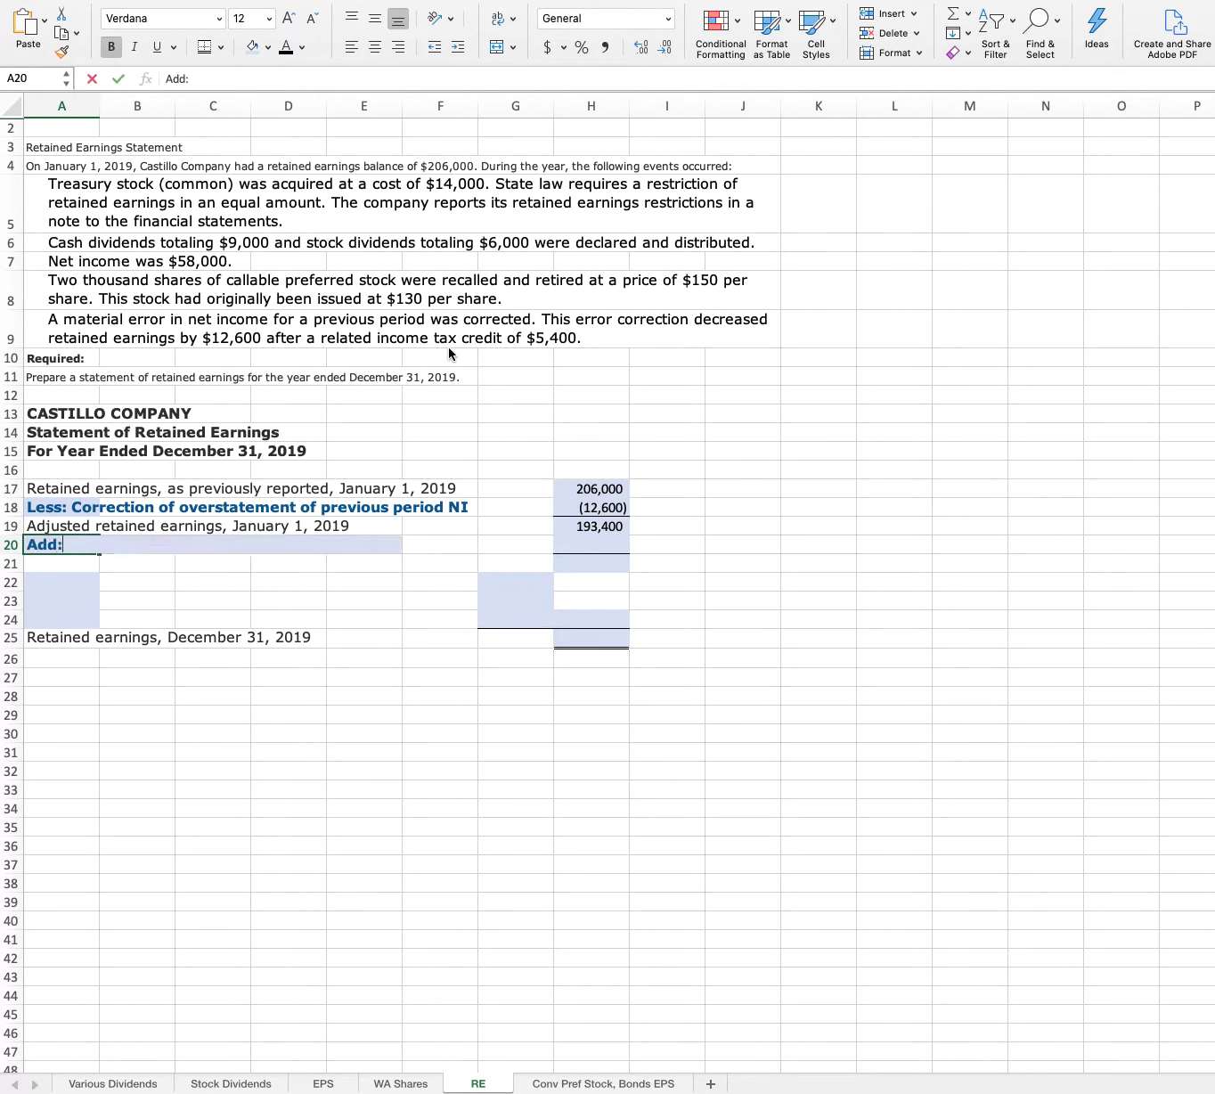
key("BackSpace")
key("BackSpace")
key("BackSpace")
key("BackSpace")
type("Net Income")
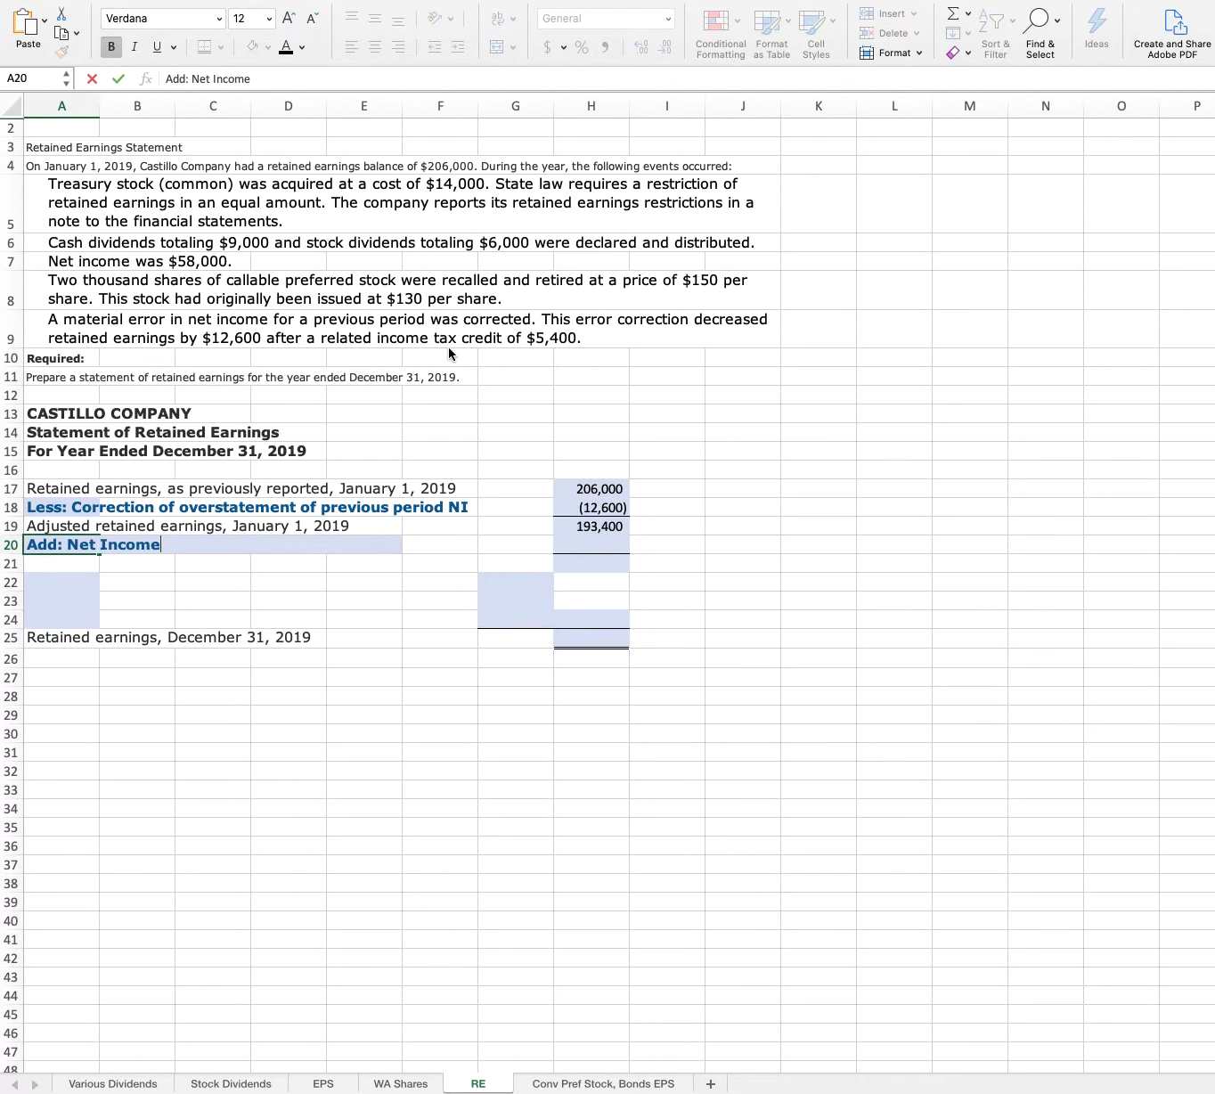
key("Right")
key("Tab")
key("Tab")
key("Tab")
key("Tab")
key("Tab")
key("Tab")
type("58000")
key("Return")
Compute the 251,400 subtotal in H21 with =H19+H20.
key("Right")
key("Right")
key("Right")
key("Right")
key("Right")
key("Right")
type("=")
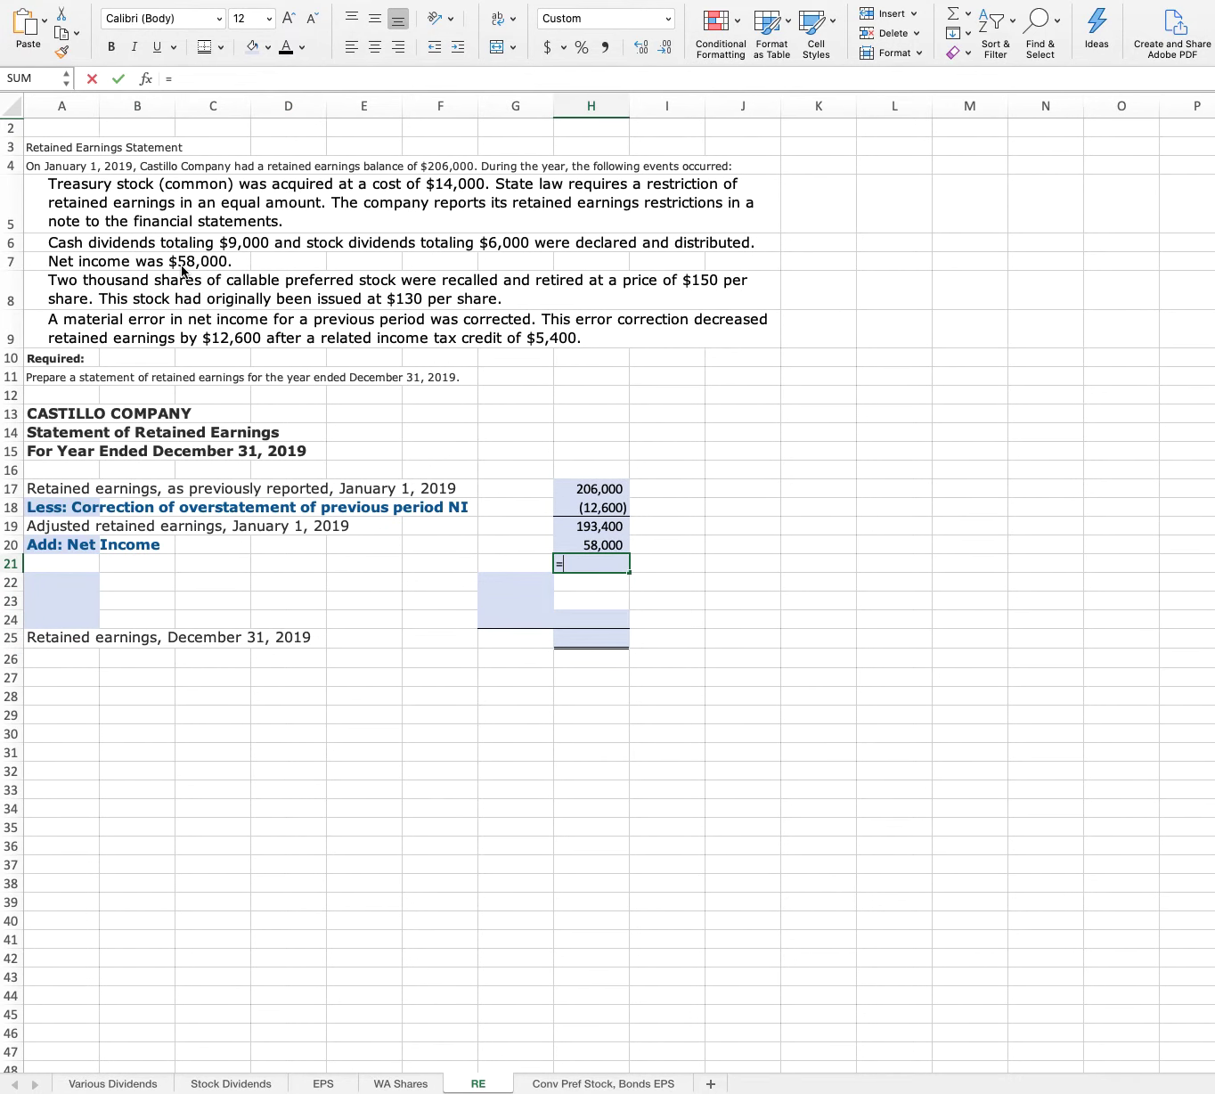
key("Up")
key("Up")
type("+")
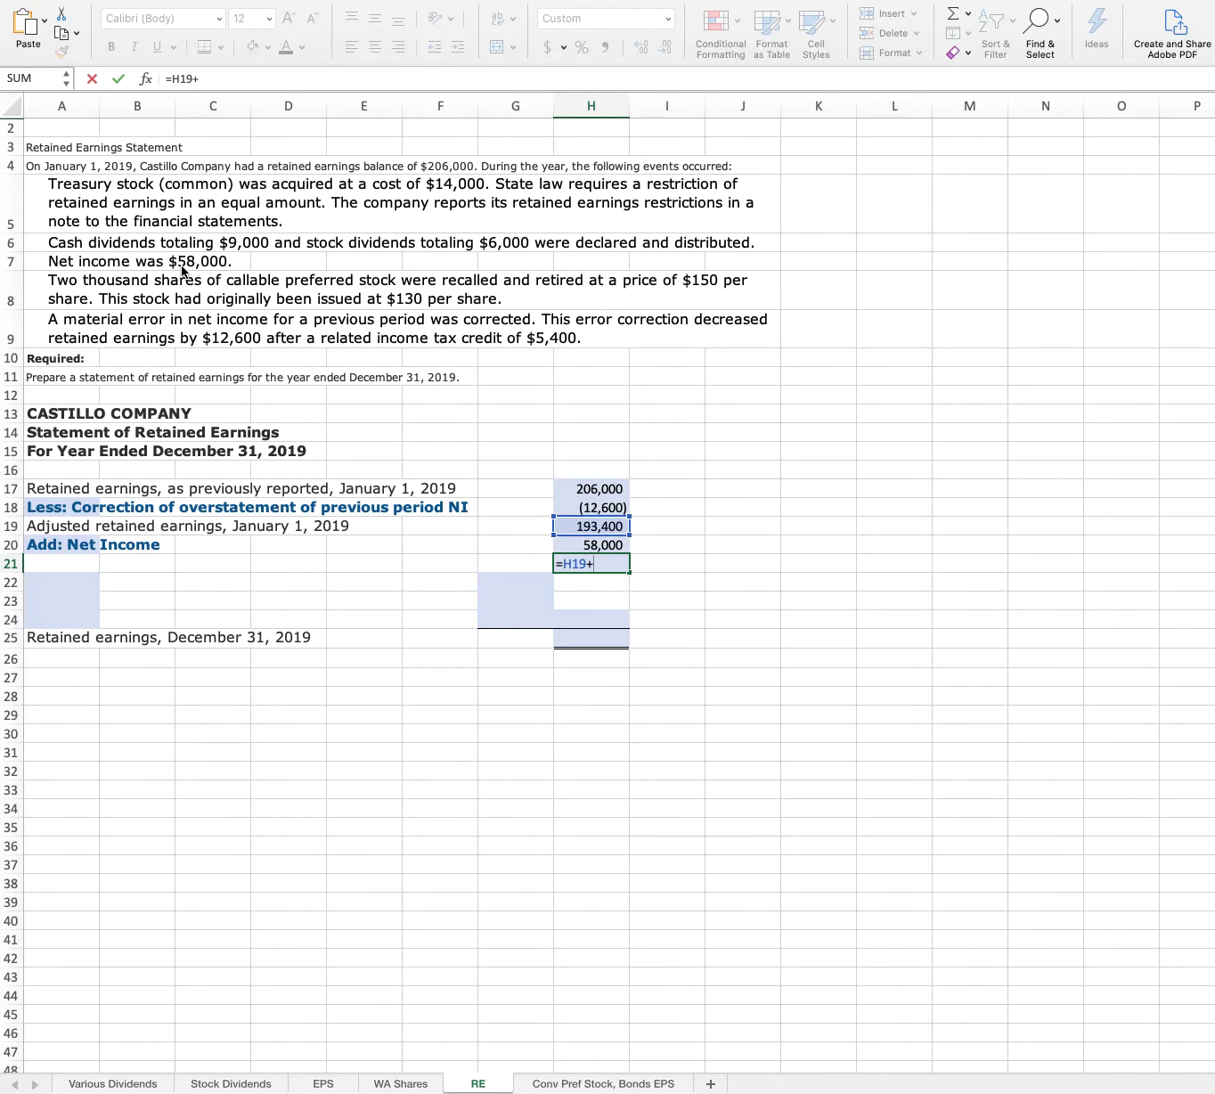
key("Up")
key("Return")
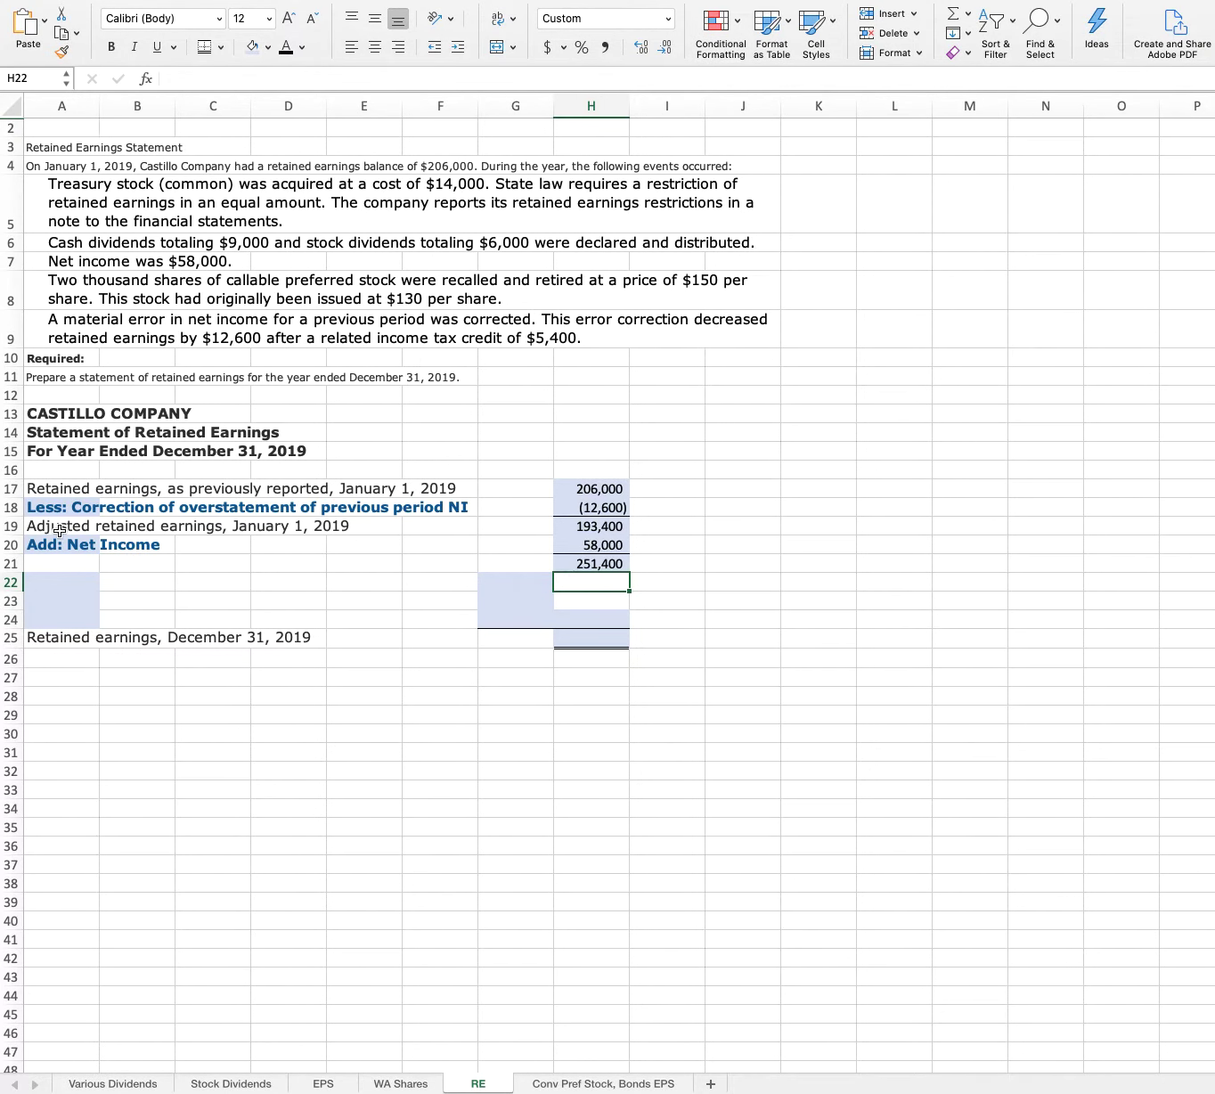
Type 'Less: cash dividends', 'Less: stock dividends' and 'Less: reduction due to retirement of PS' into A22:A24.
left_click(59, 580)
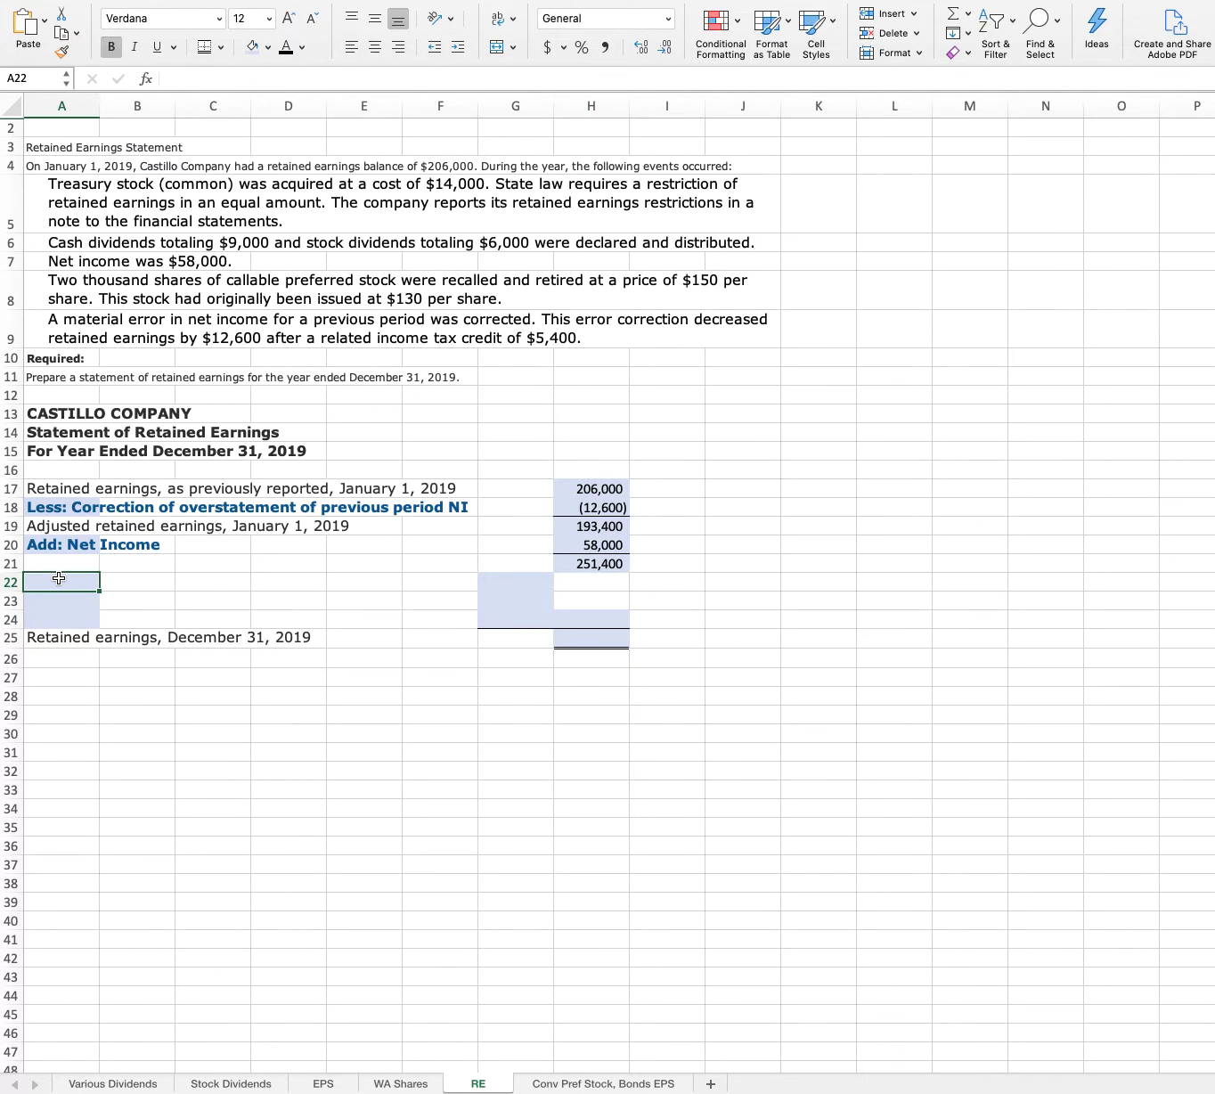
type("Less:")
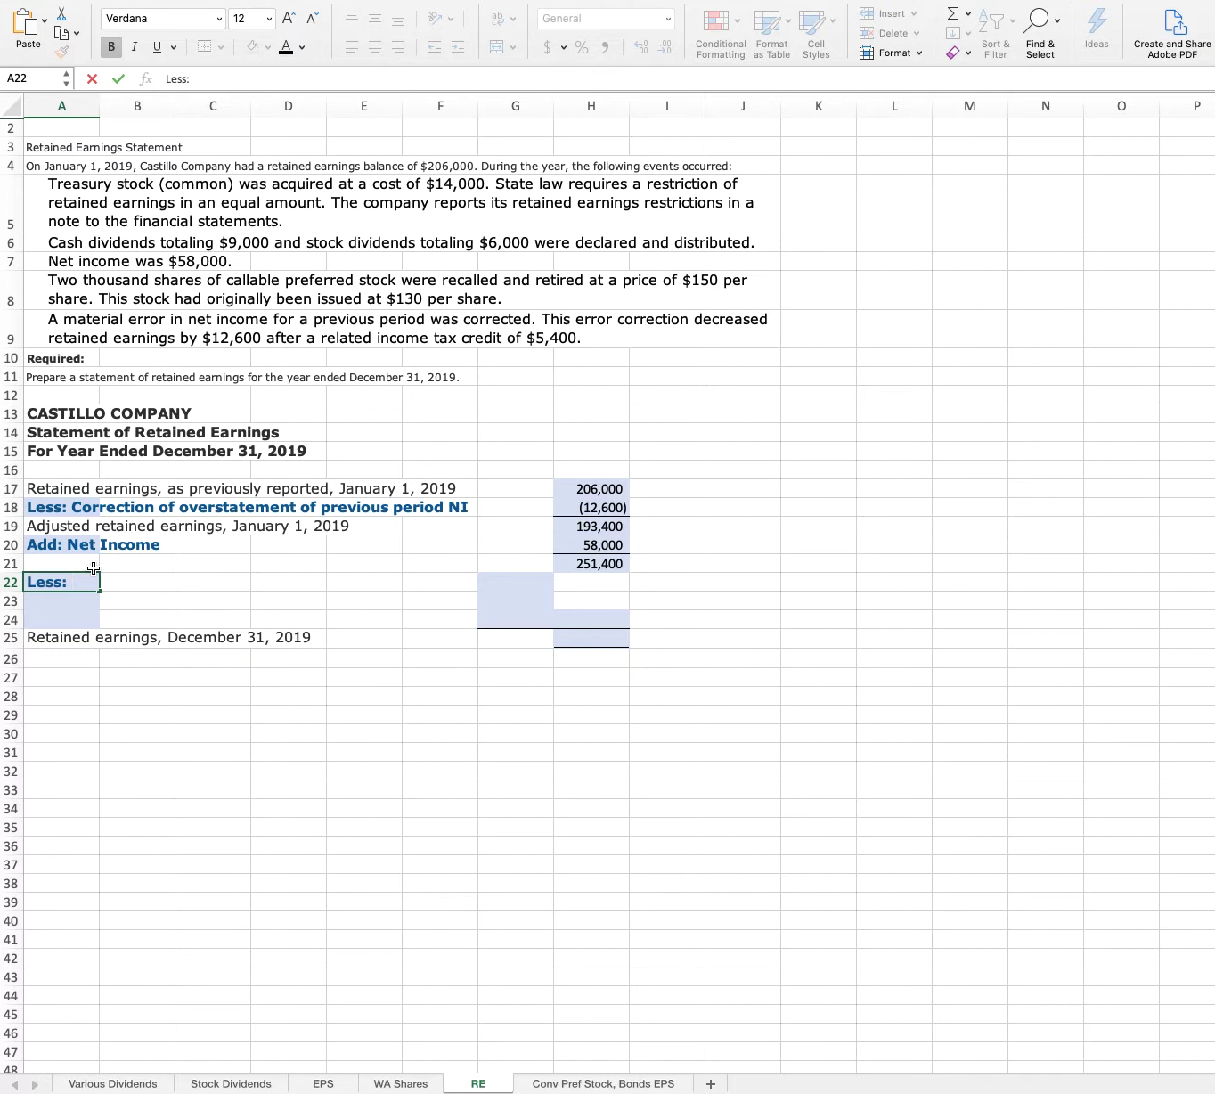
type("cash div")
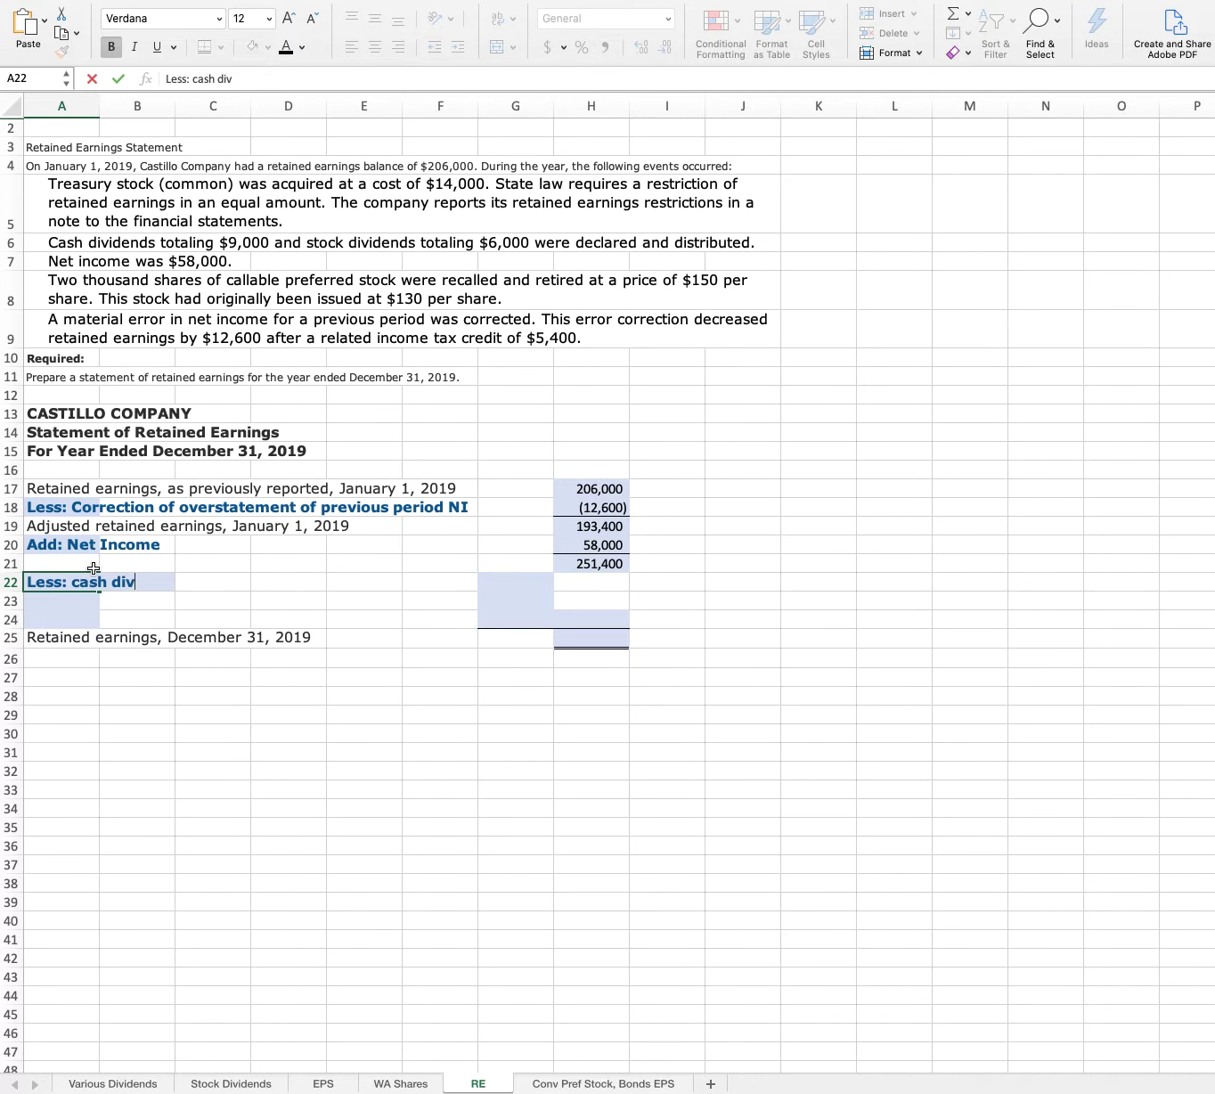
type("idends")
key("Return")
type("Less:")
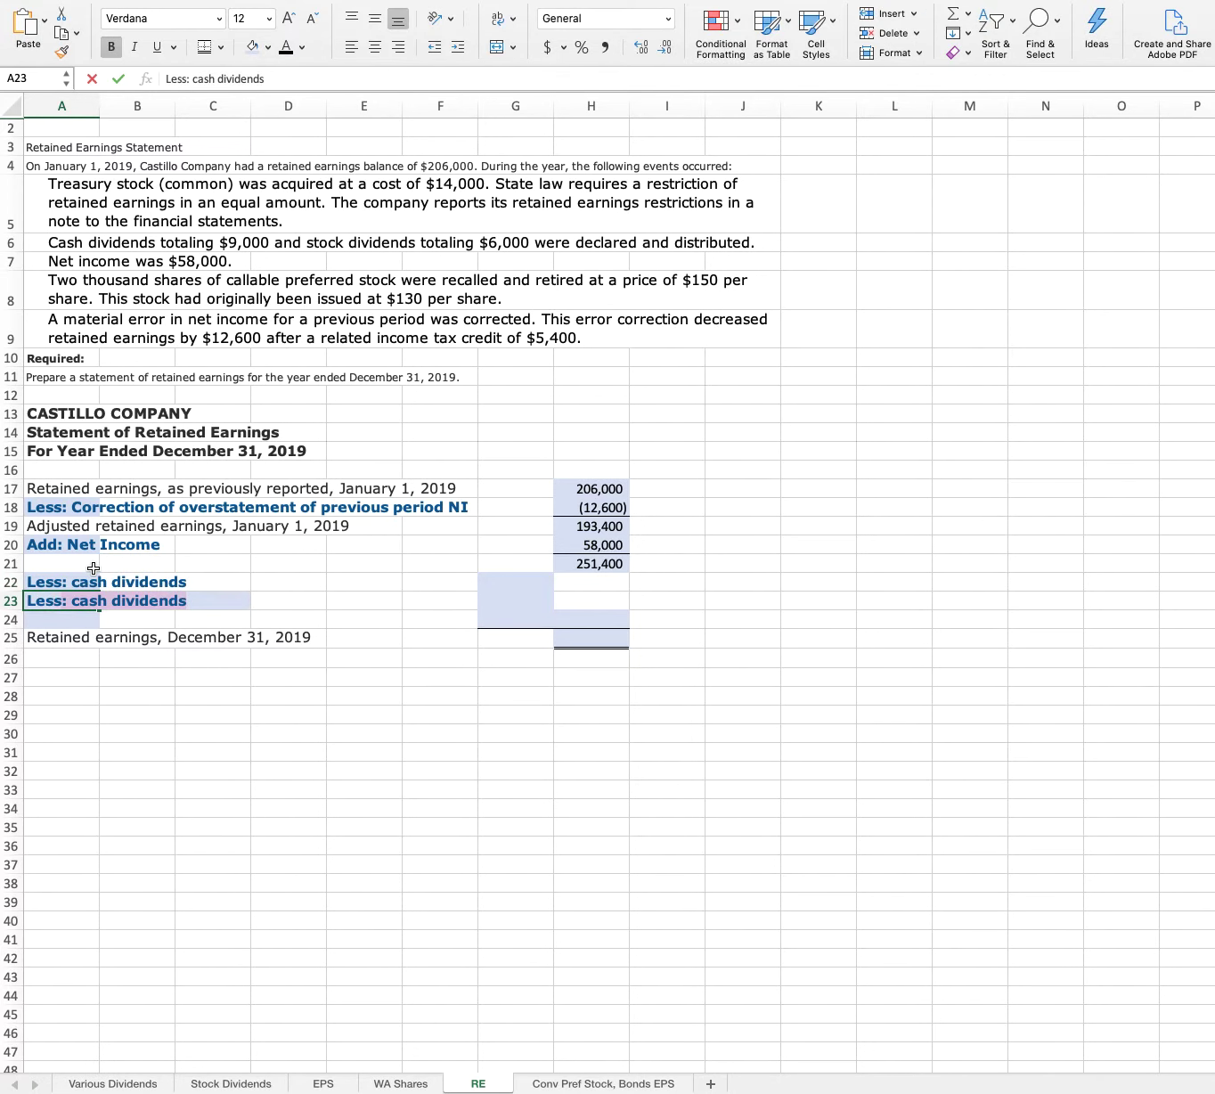
type(" stock di")
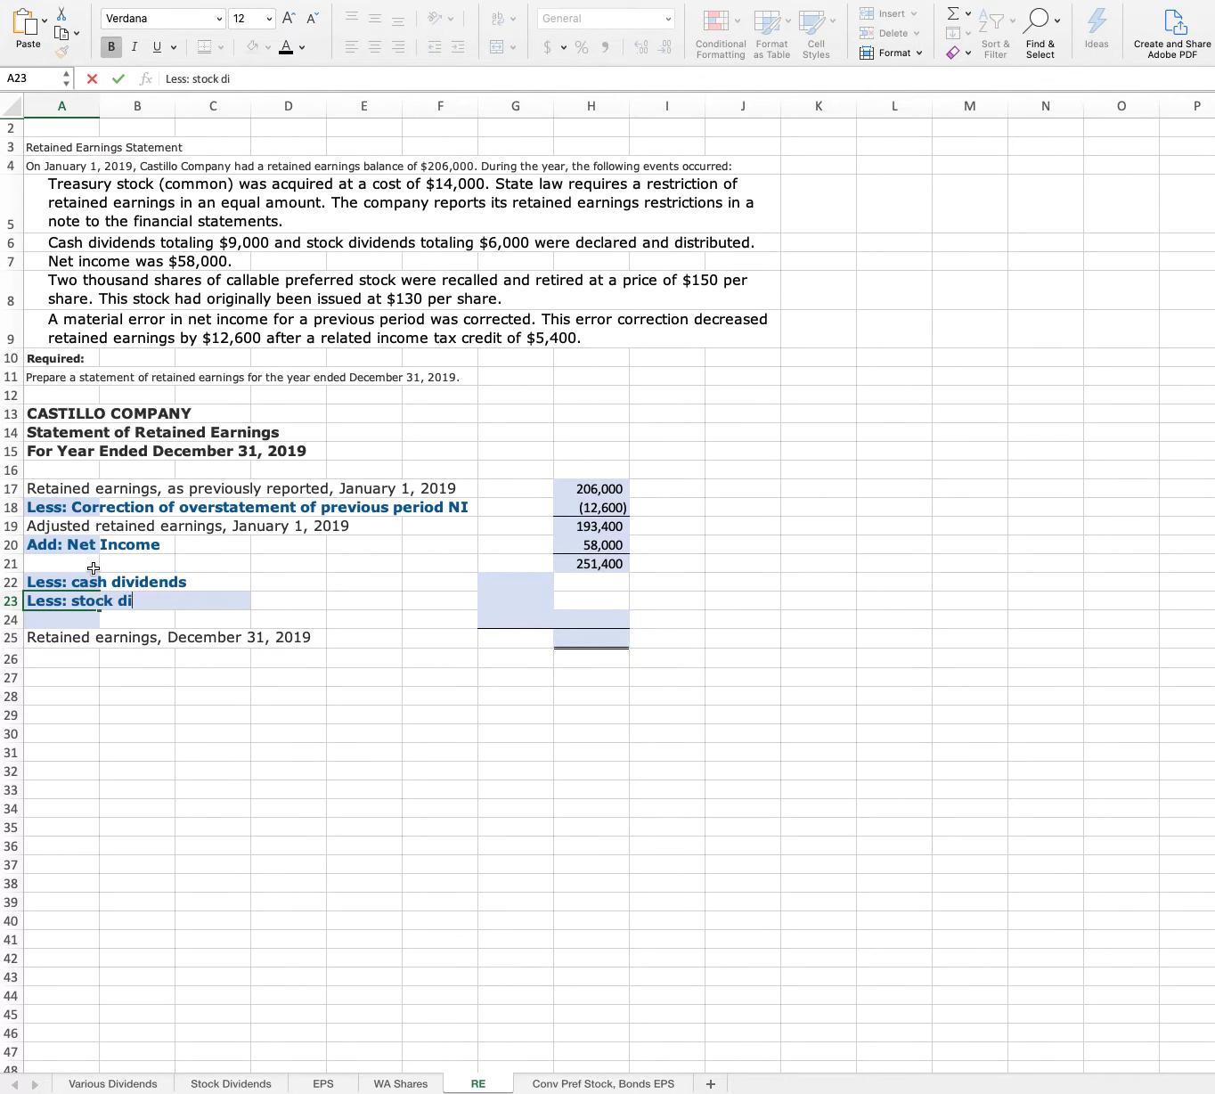
type("vidends")
key("Return")
type("Less")
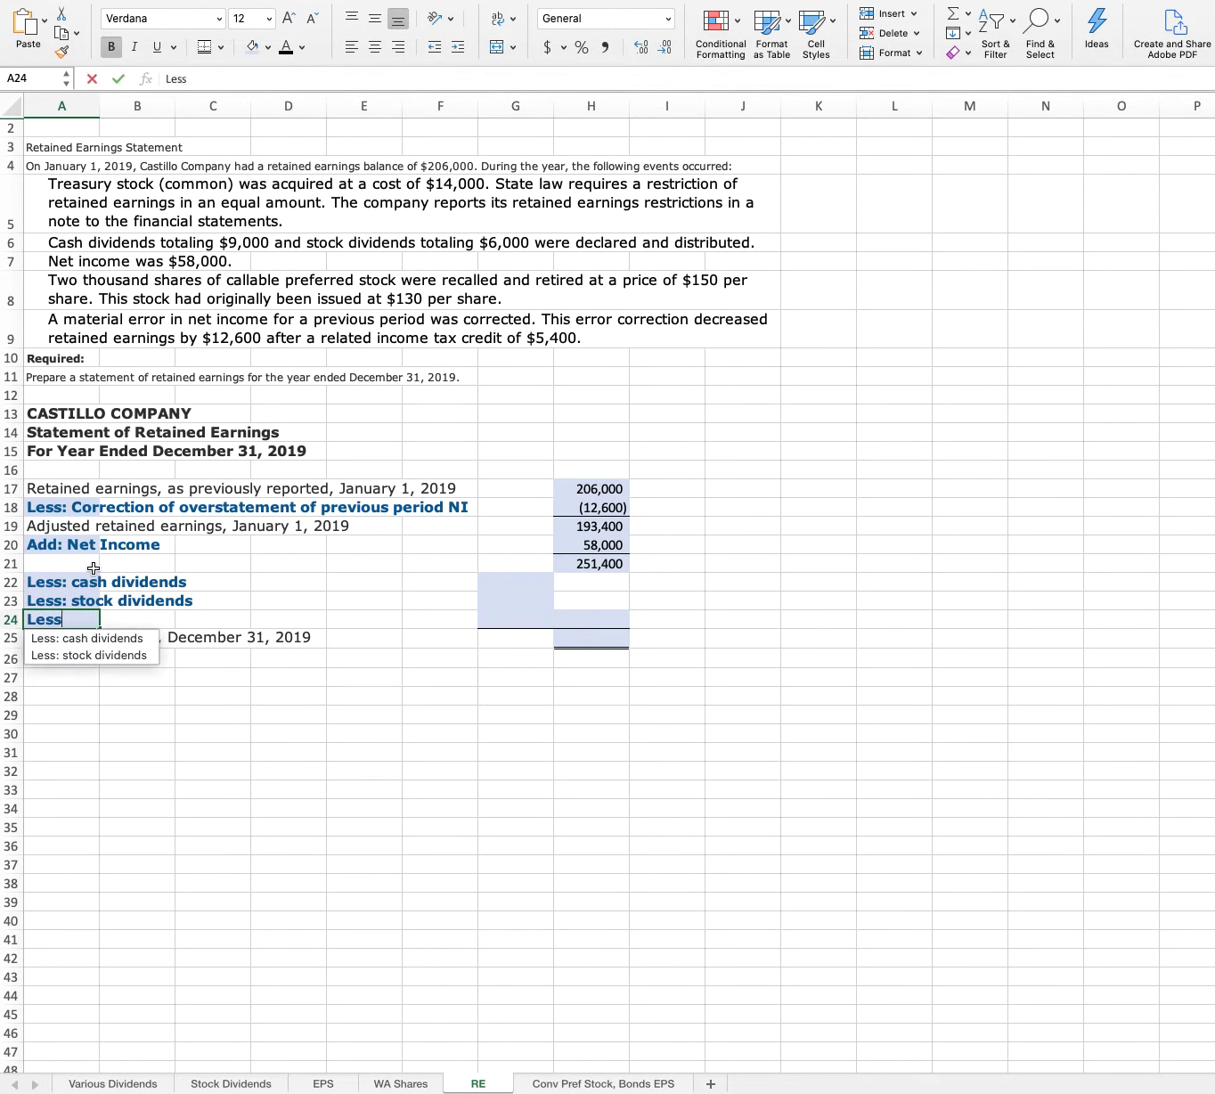
type(": reduction due to")
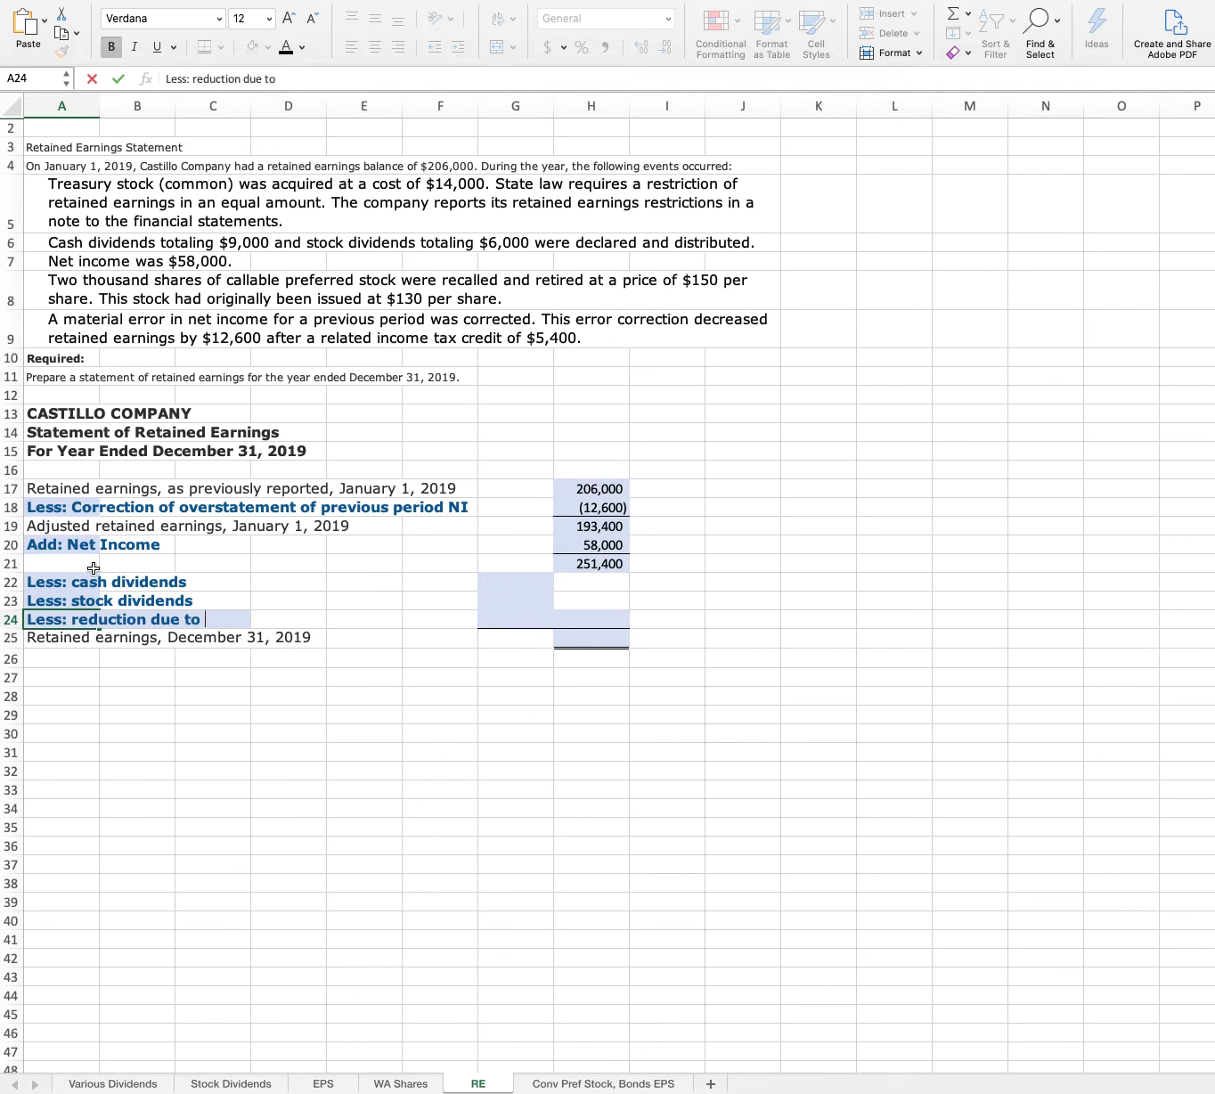
type("irement of pr")
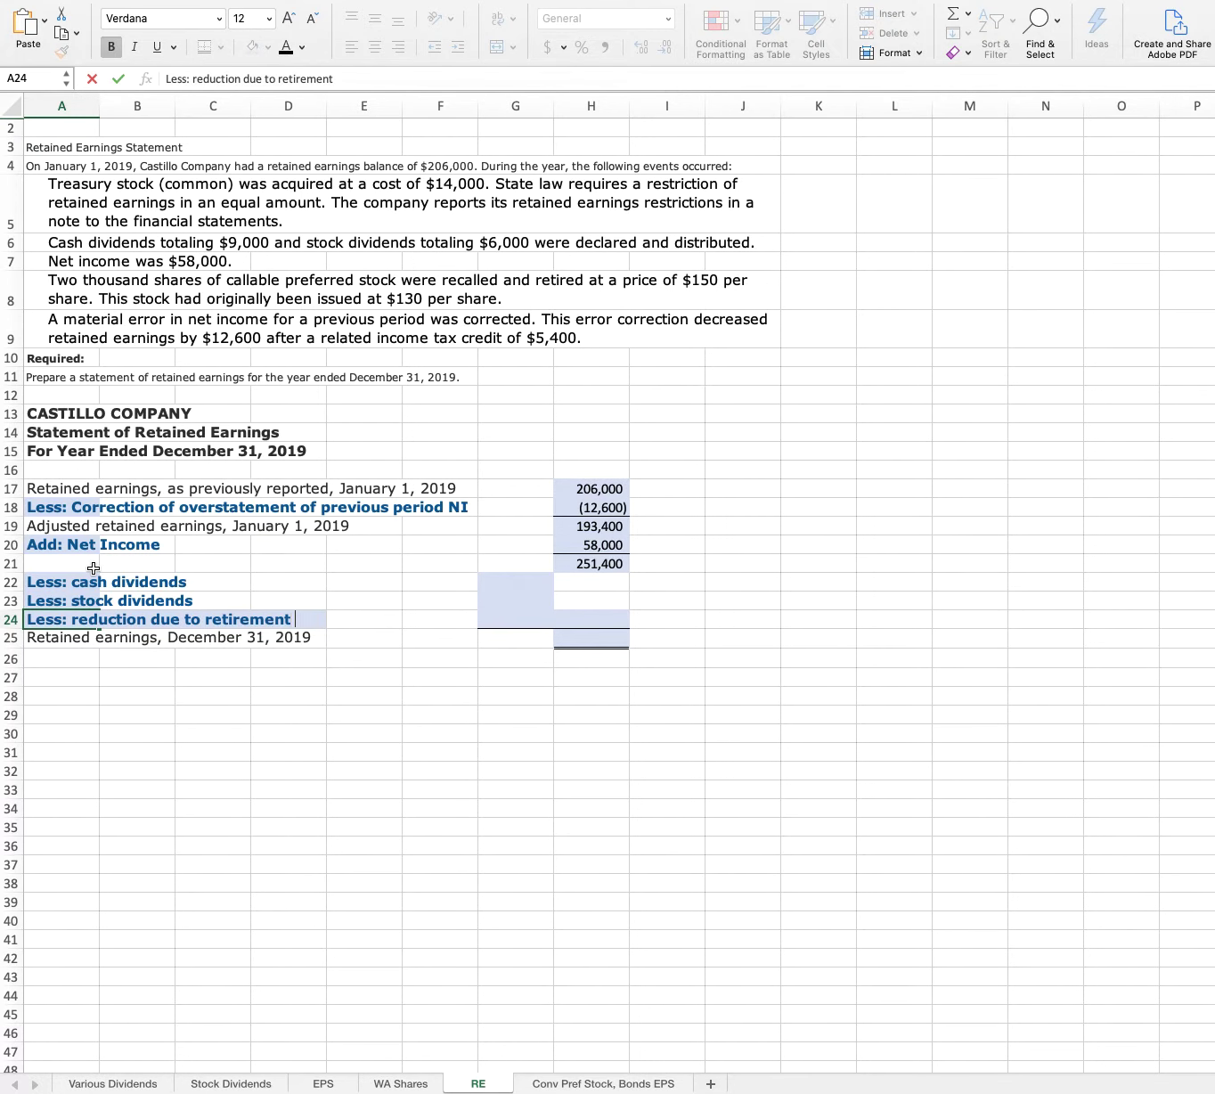
key("BackSpace")
key("BackSpace")
type("PS")
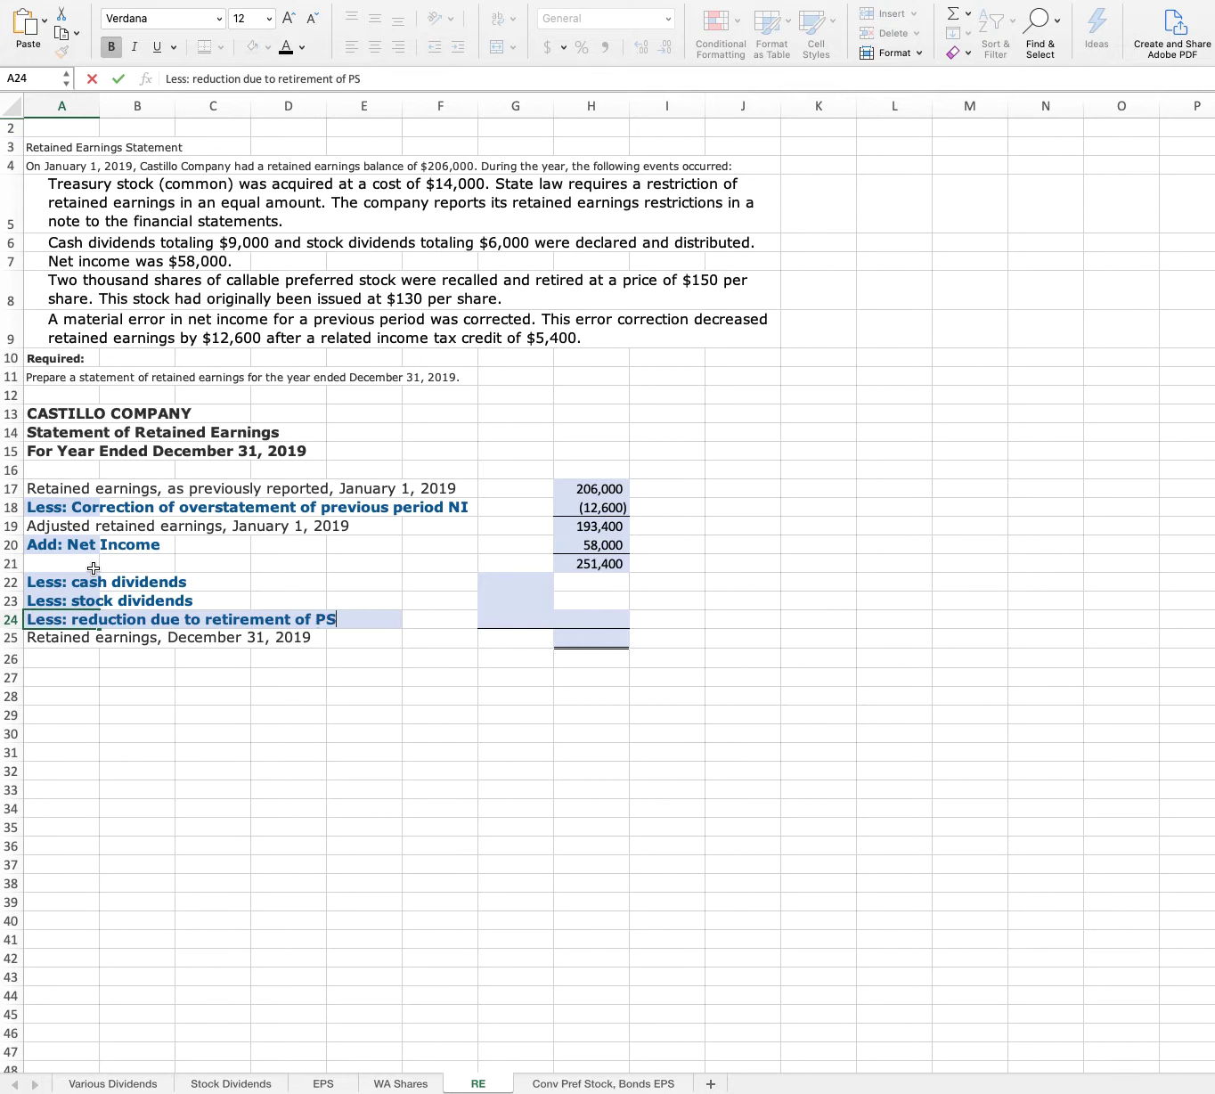
key("Up")
key("Up")
key("Right")
key("Right")
key("Right")
key("Right")
key("Right")
key("Right")
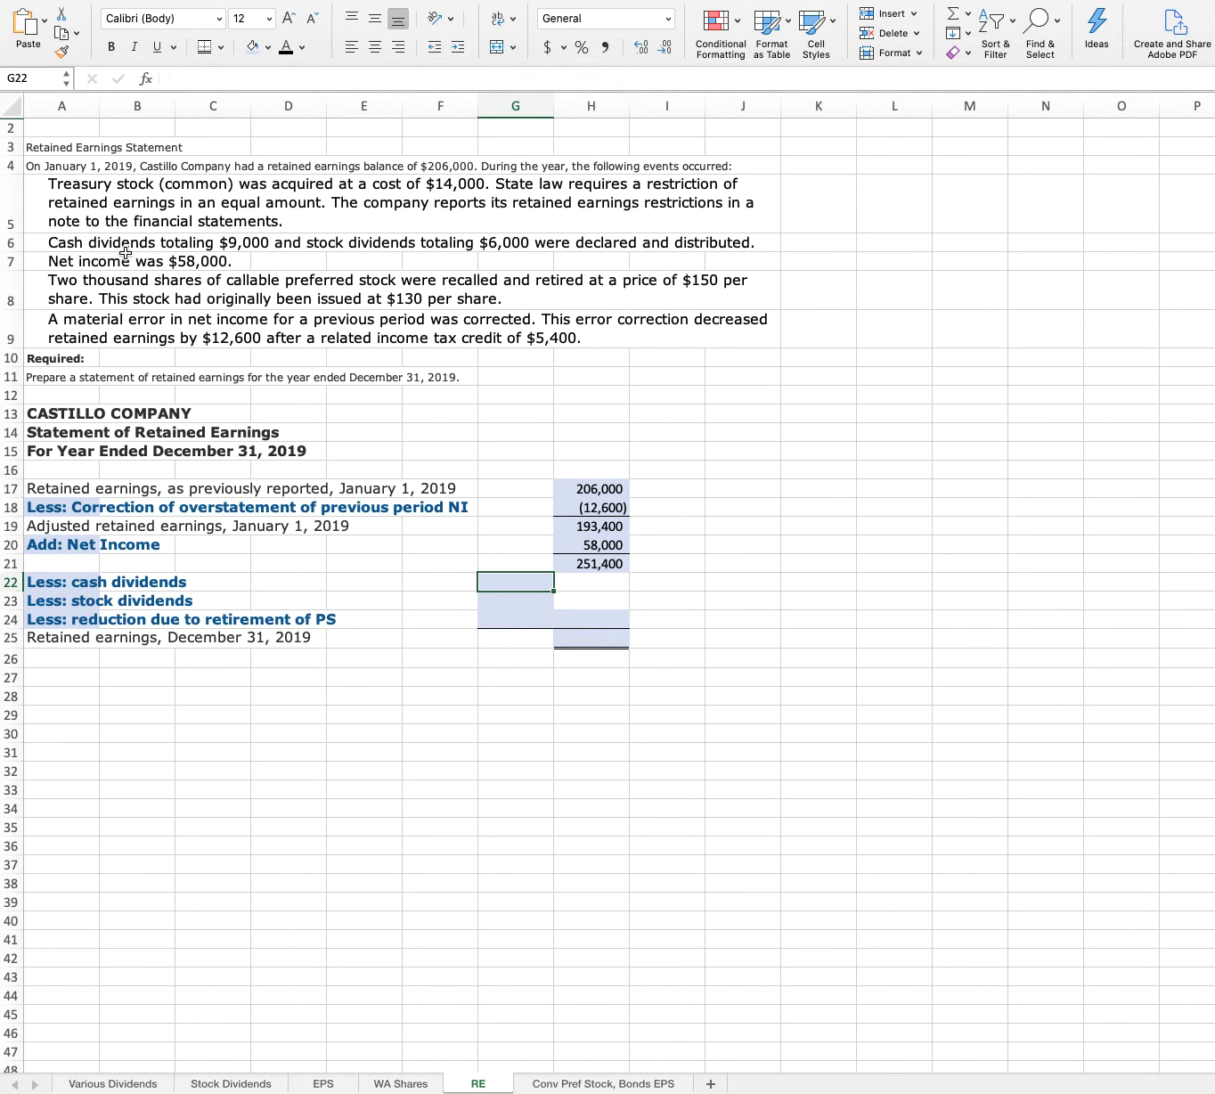
Enter 9000 and 6000 in G22:G23 and =(150-130)*2000 (40000) in G24.
type("9000")
key("Return")
type("6000")
key("Return")
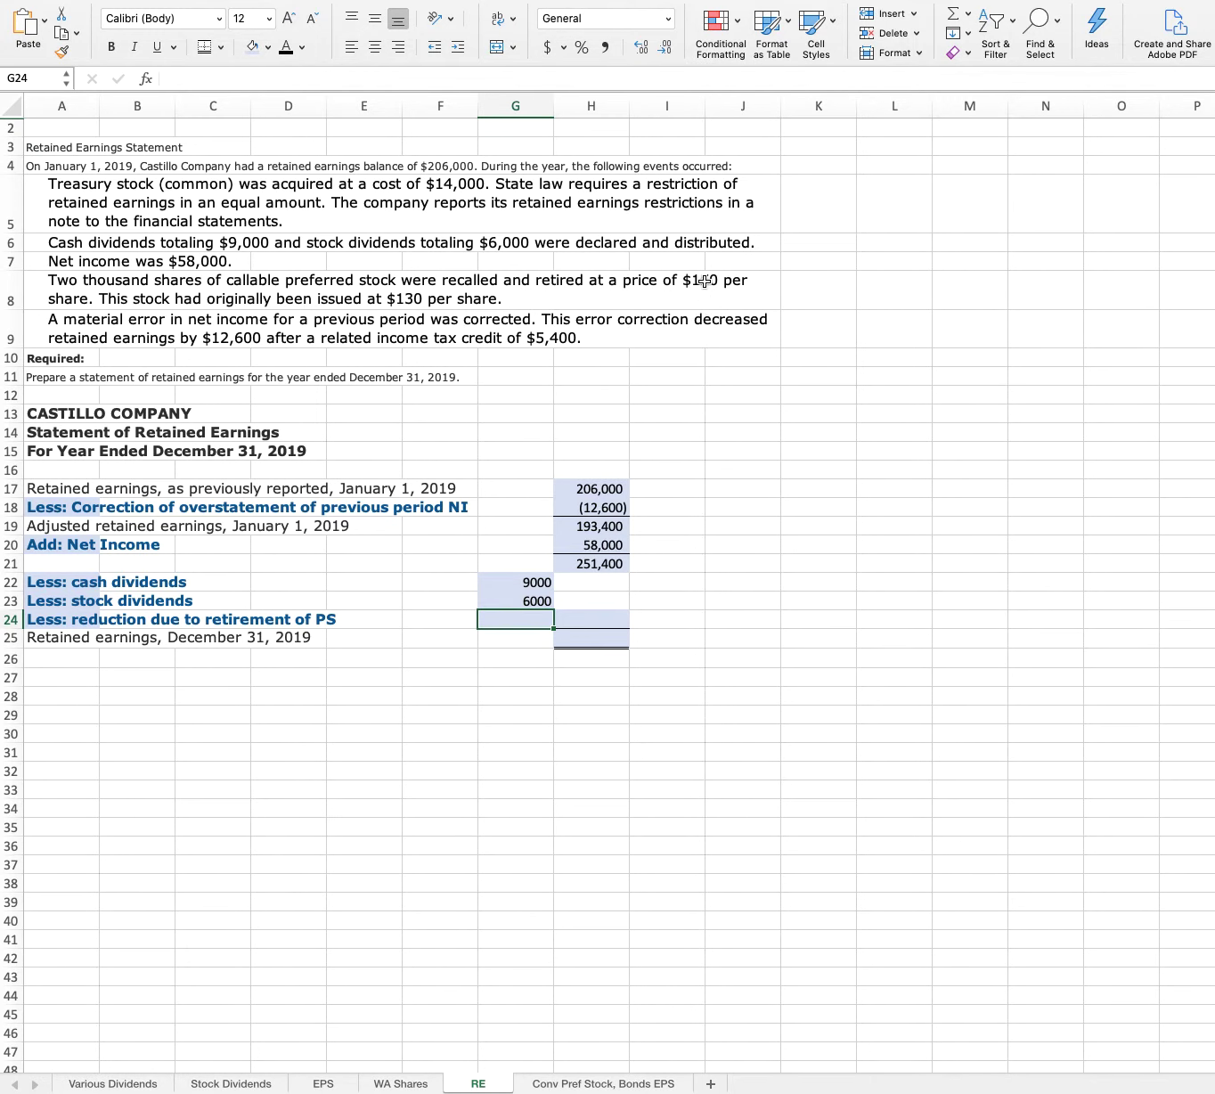
type("=")
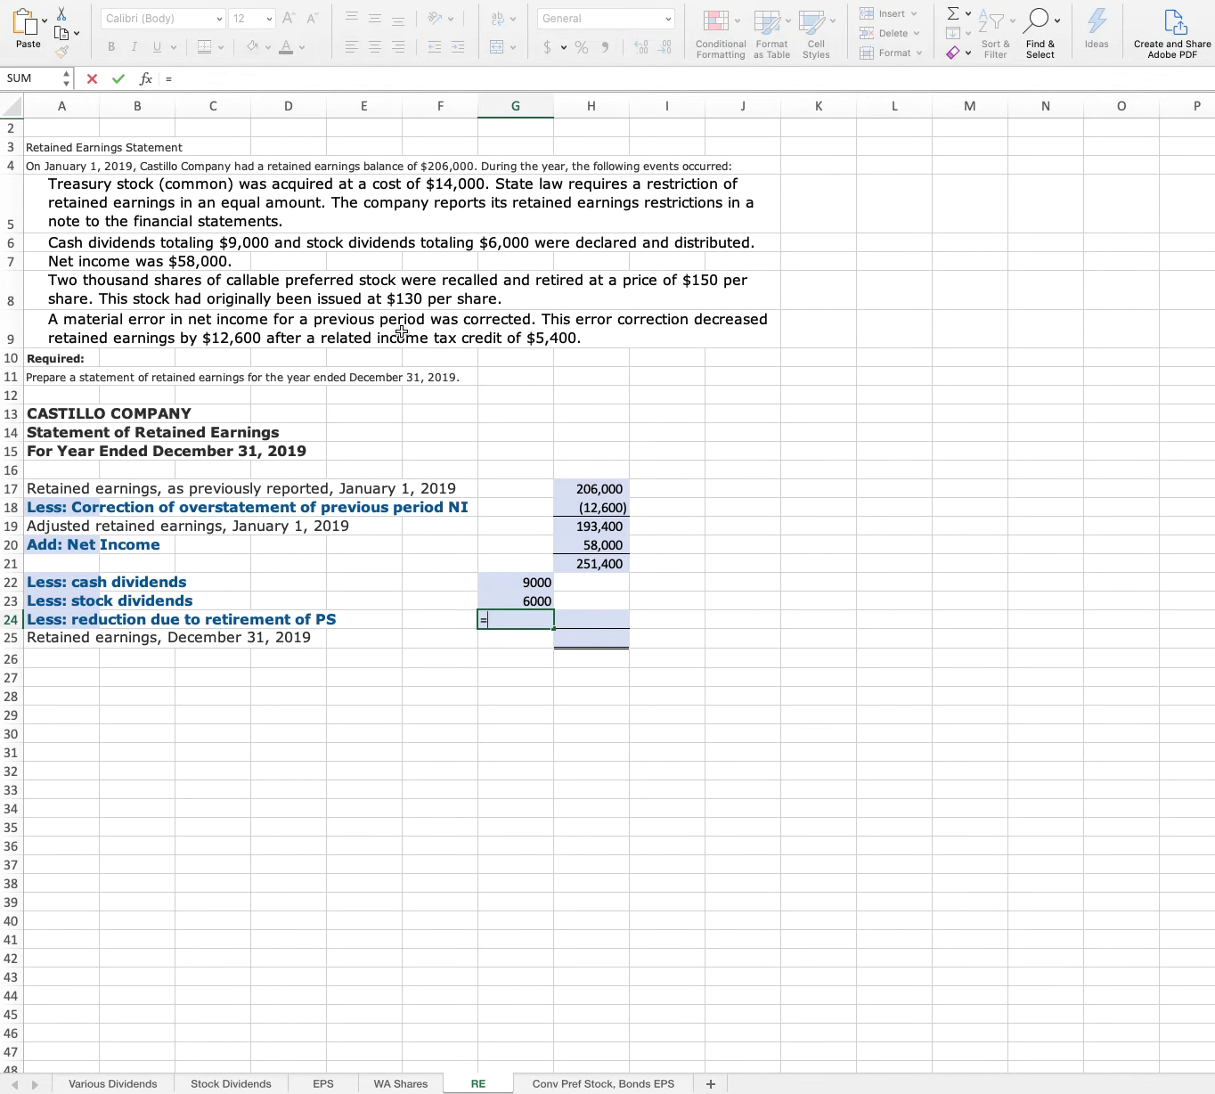
type("(150-130)*2000")
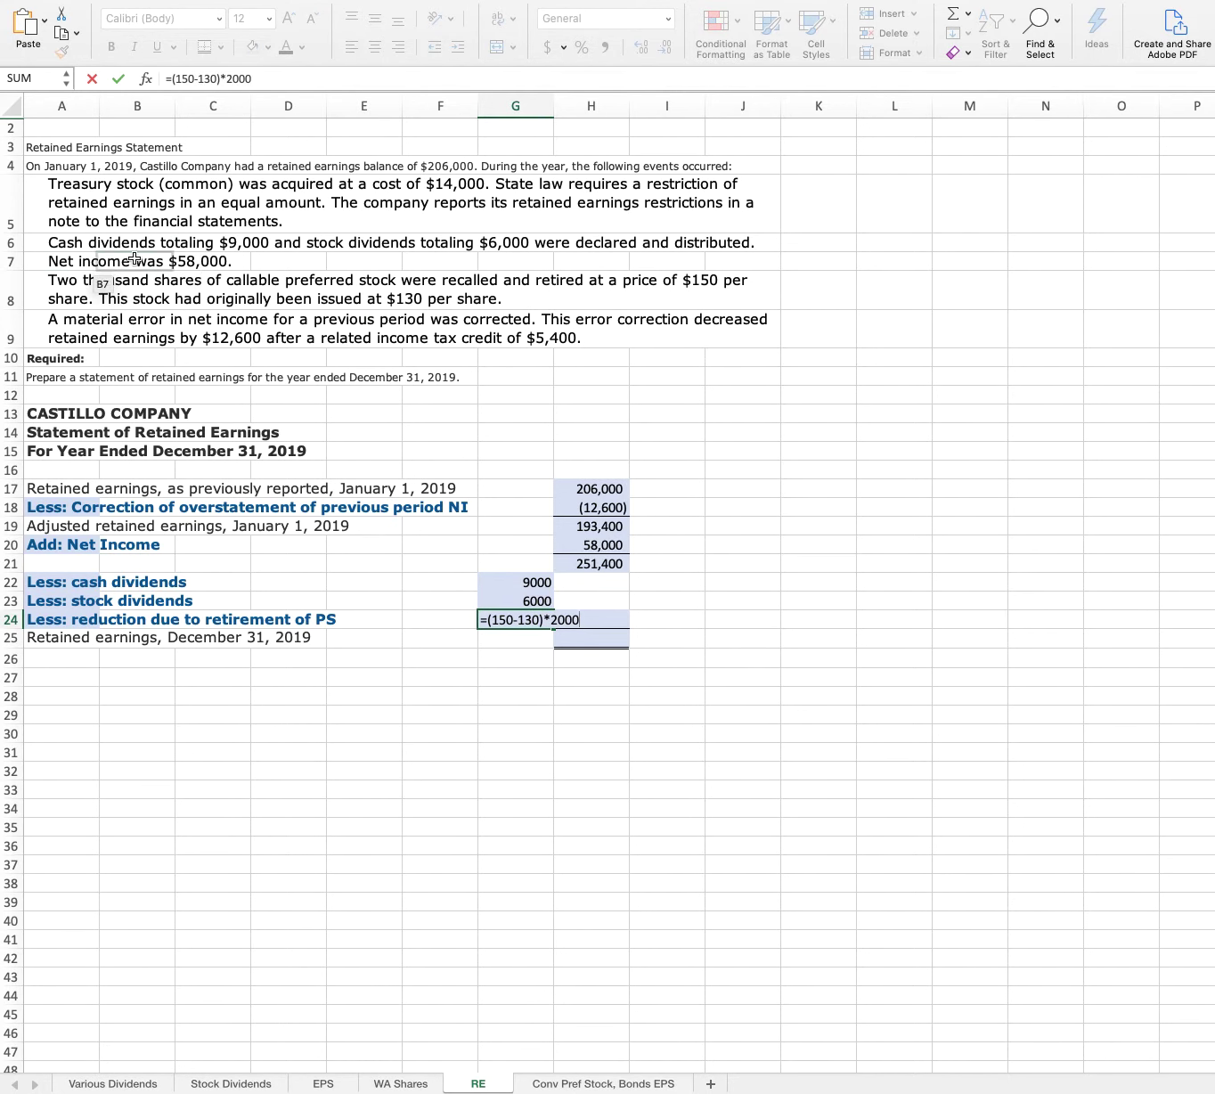
key("Return")
key("Up")
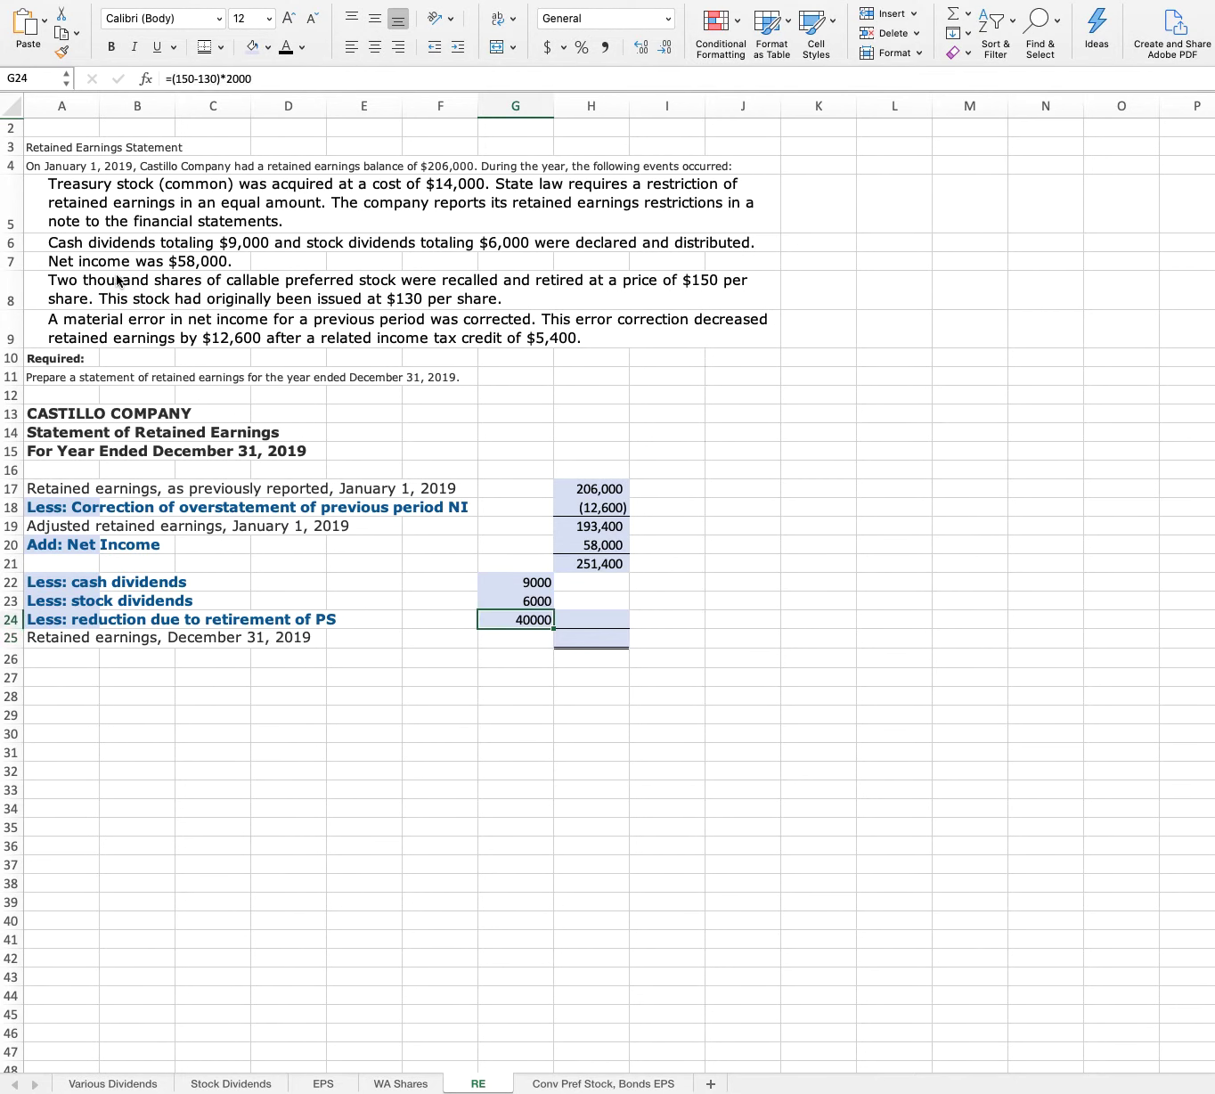
key("Right")
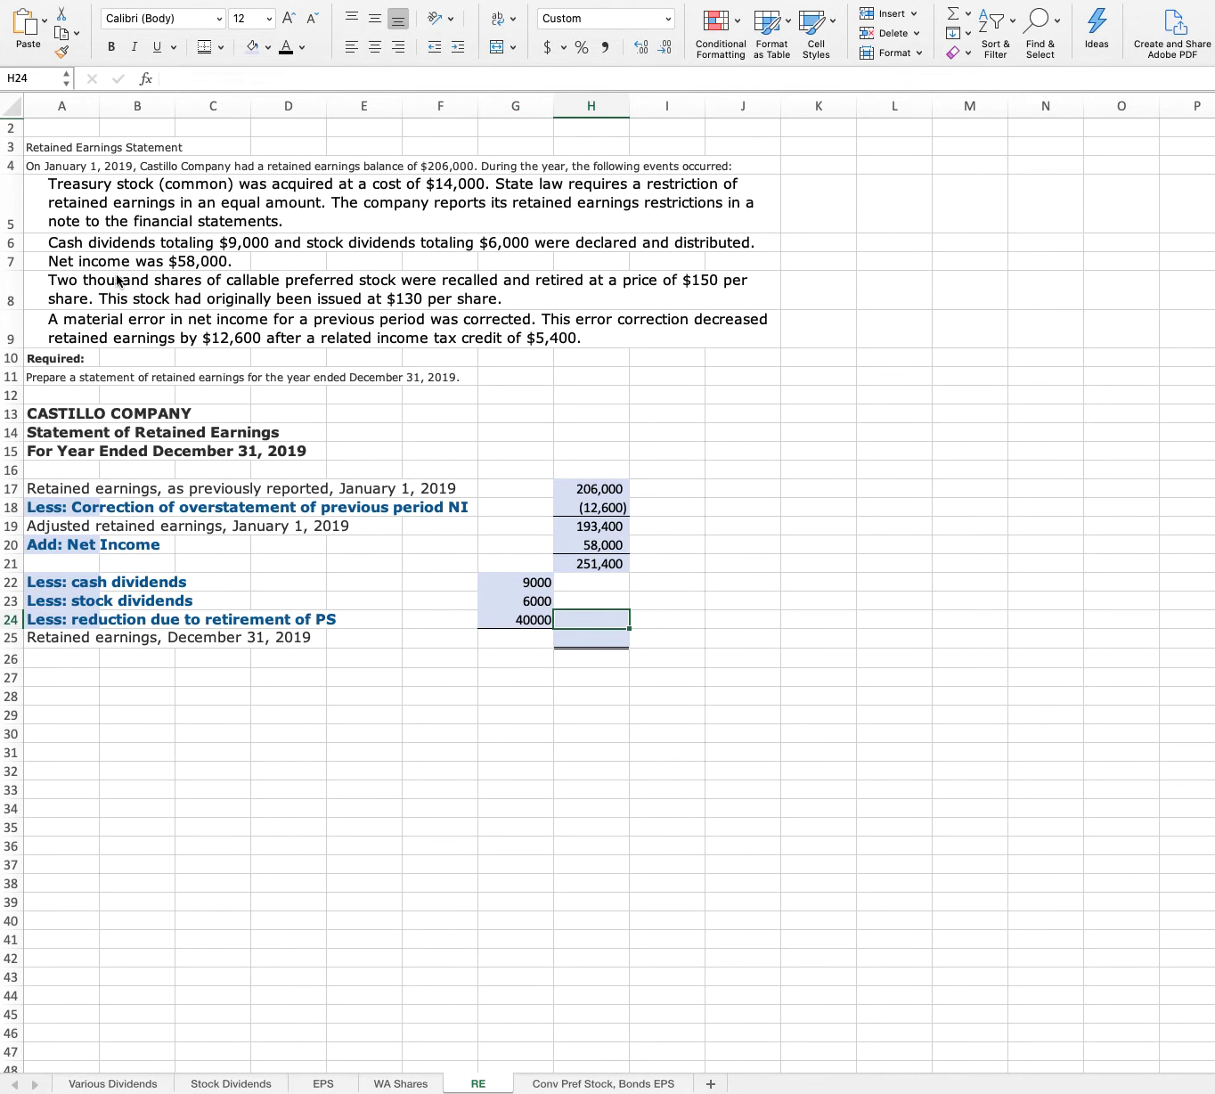
Total the deductions in H24 as =-SUM(G22:G24), showing (55,000).
type("=")
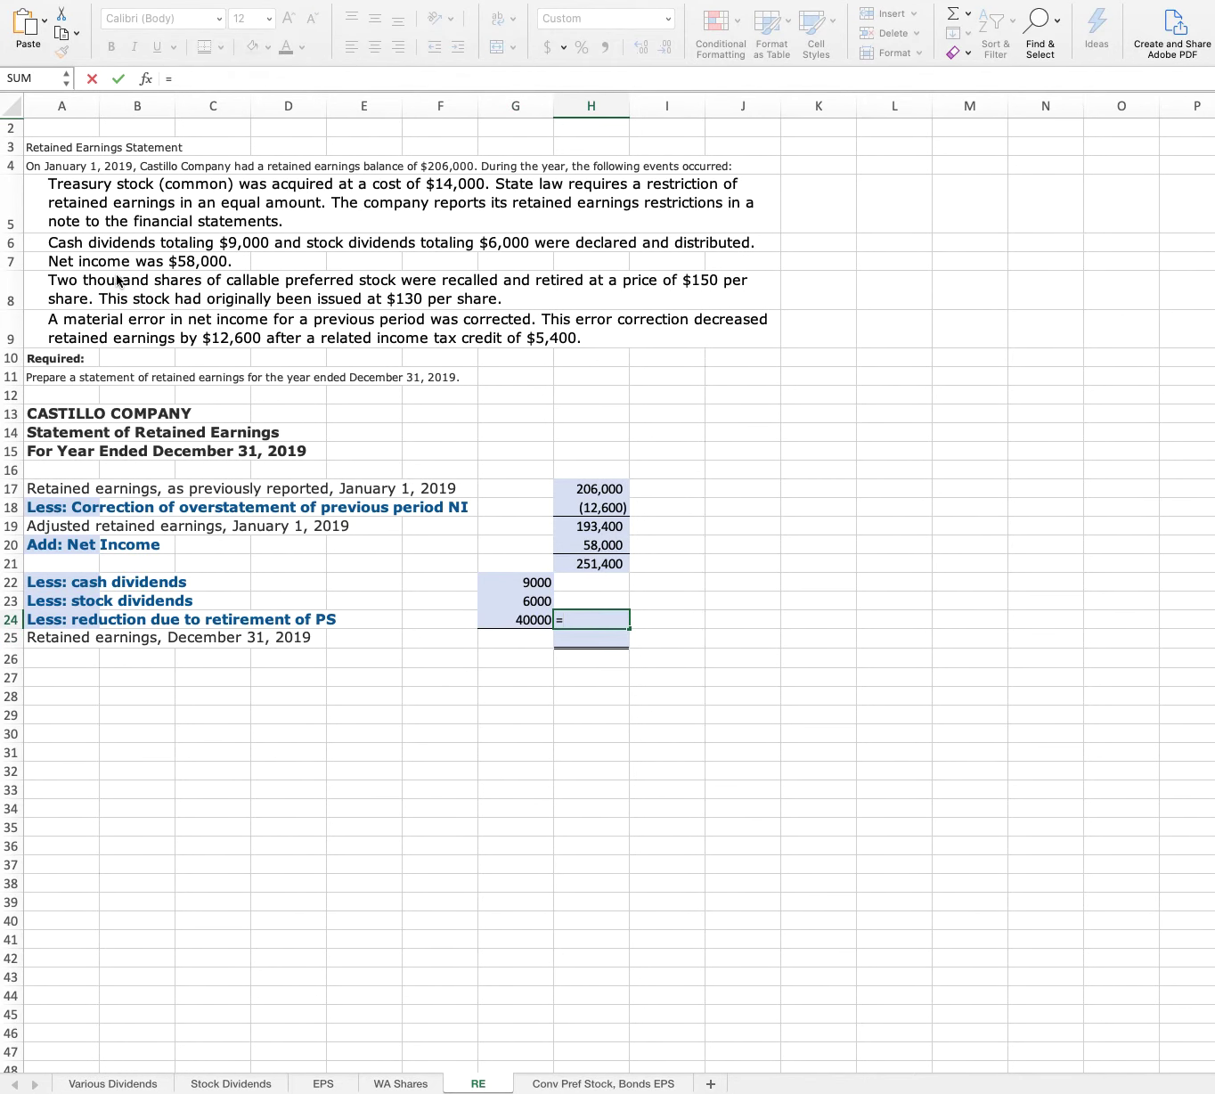
type("-(sum(")
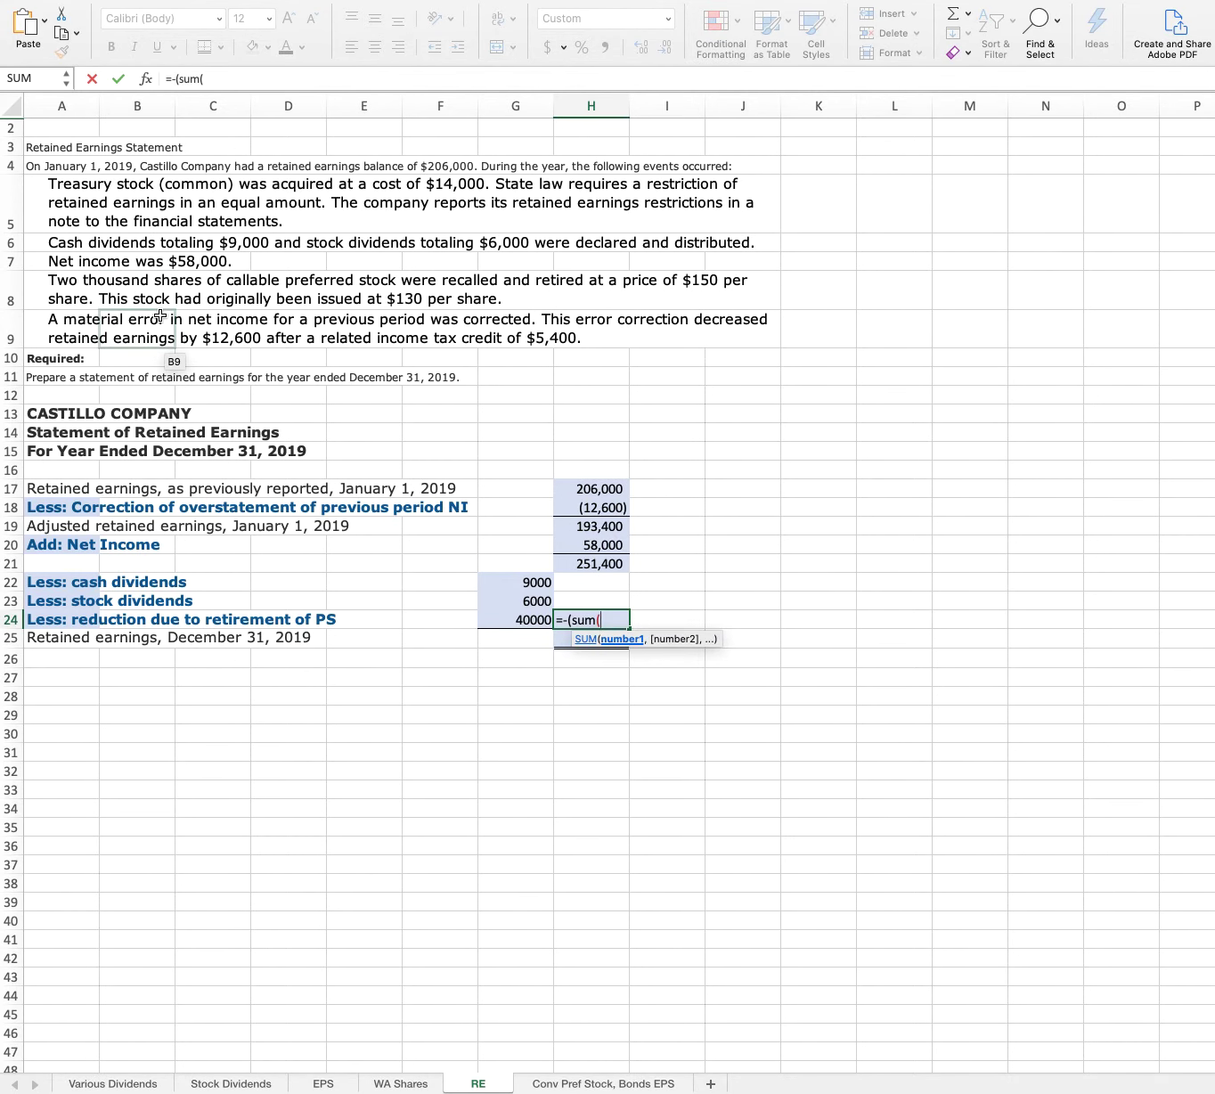
left_click(180, 79)
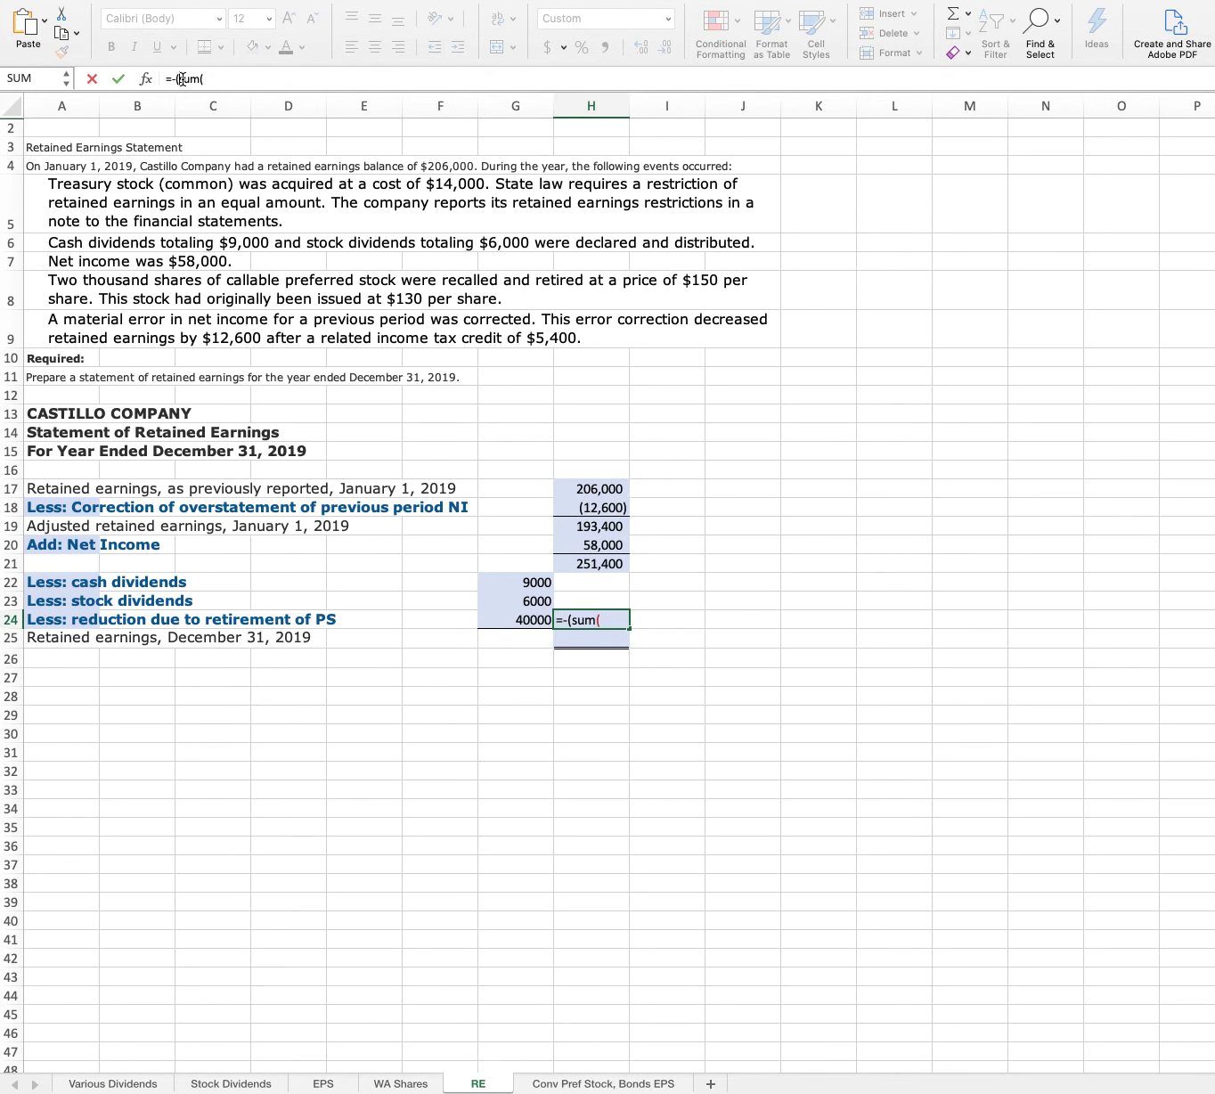
key("BackSpace")
left_click(216, 80)
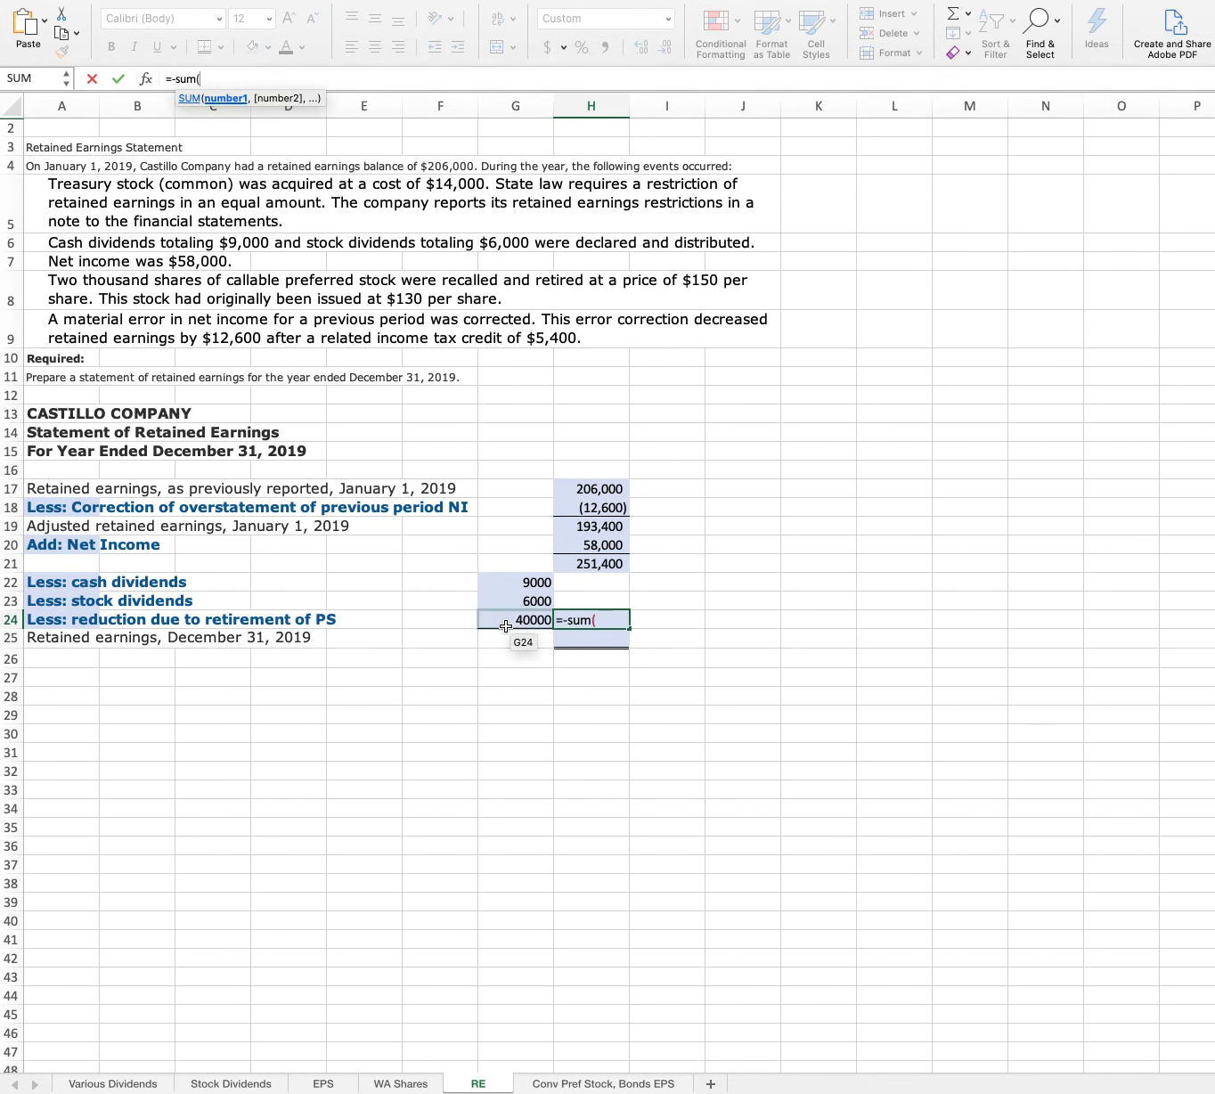
left_click_drag(524, 581, 521, 618)
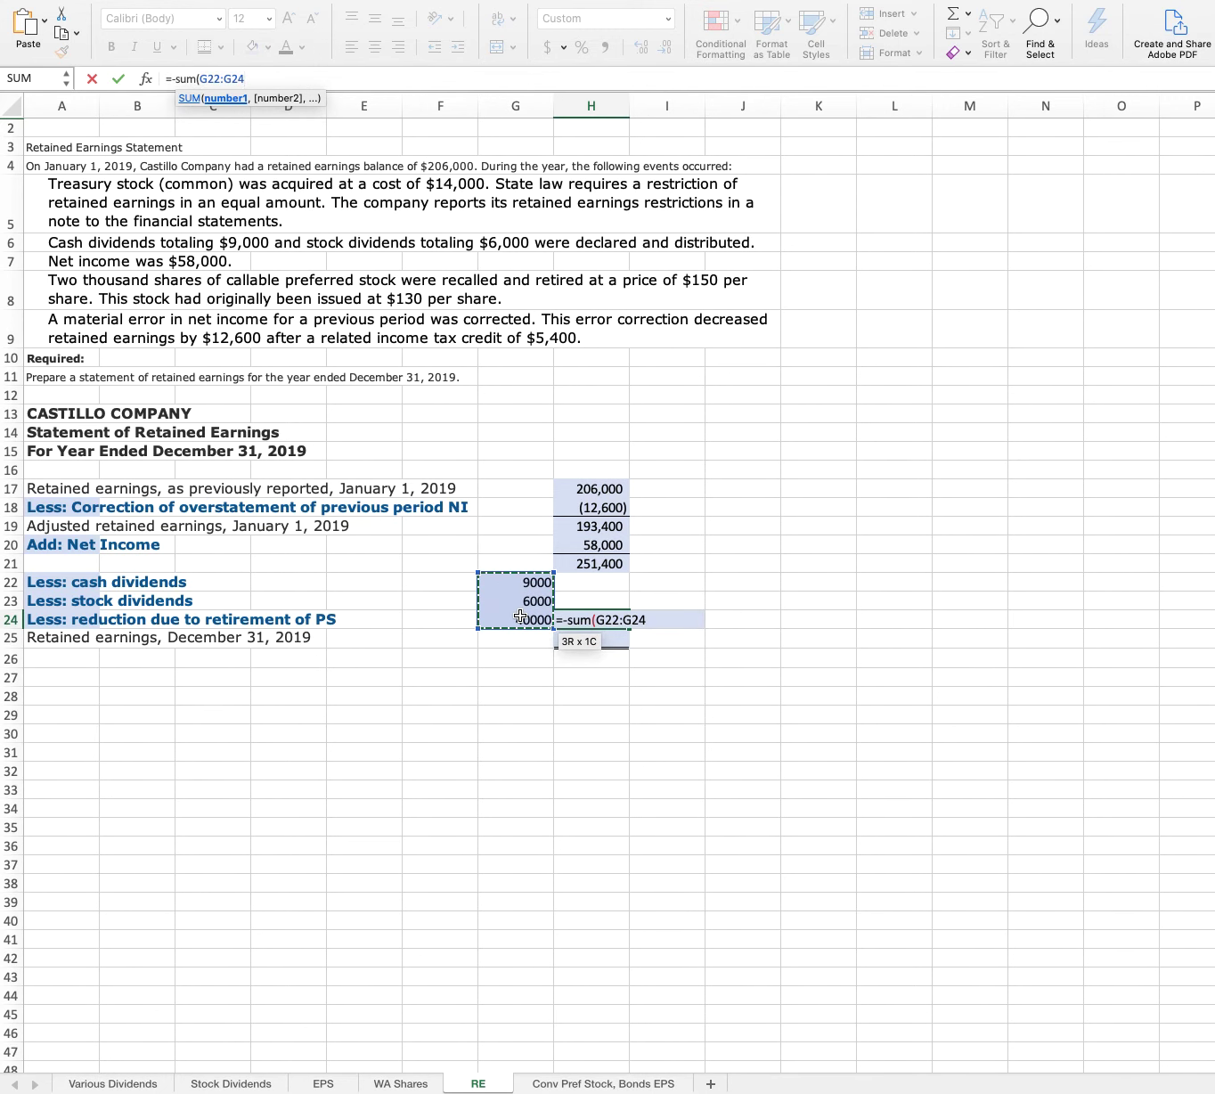
type(")")
key("Return")
Compute the 196,400 ending balance in H25 with =H21+H24.
type("=")
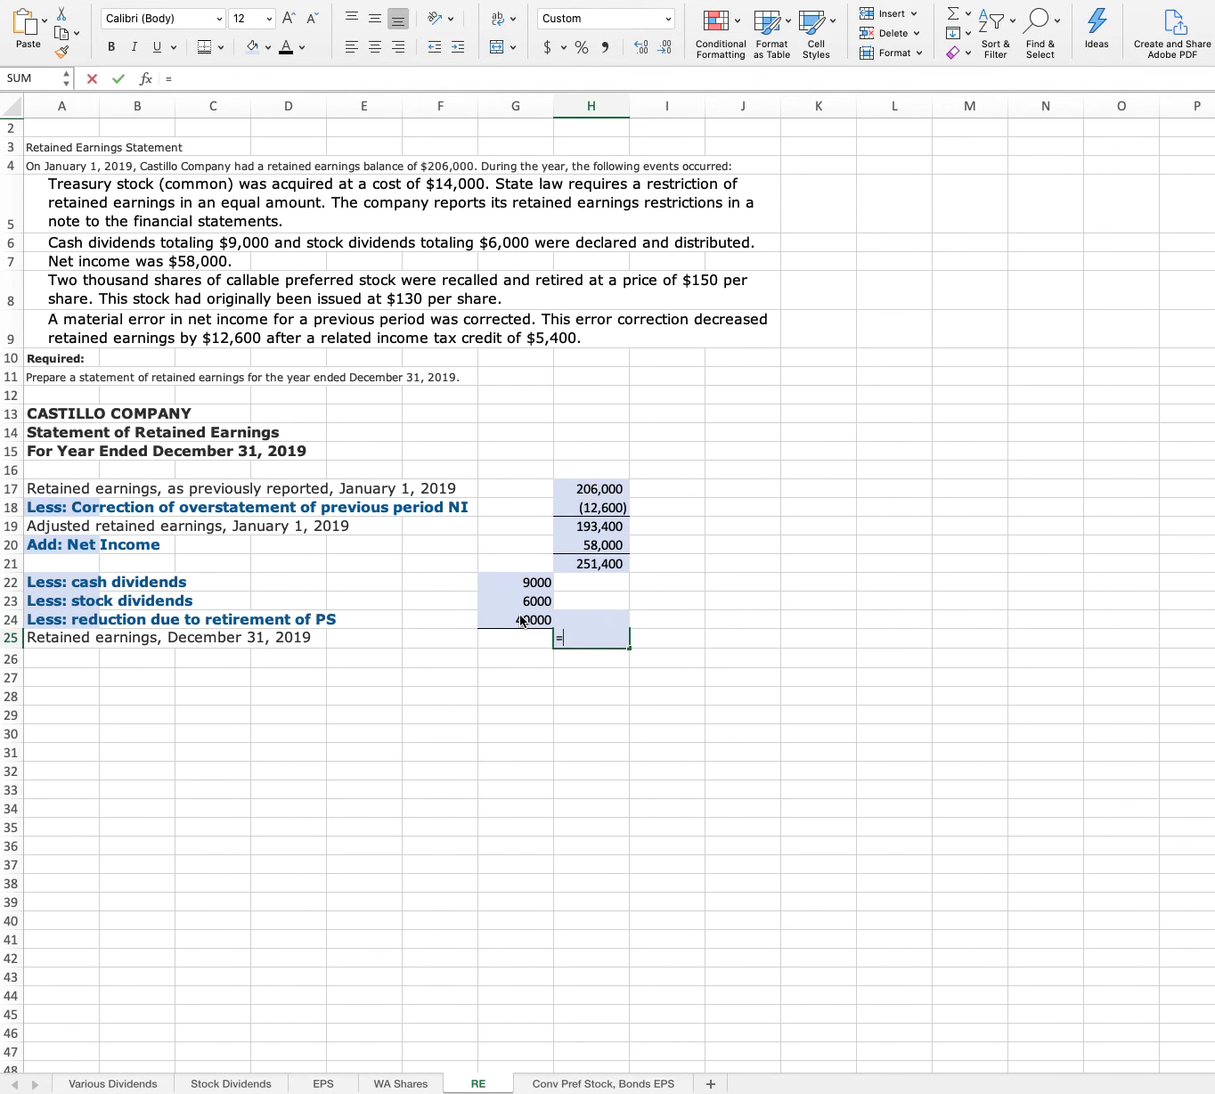
key("Up")
key("Up")
key("Up")
key("Up")
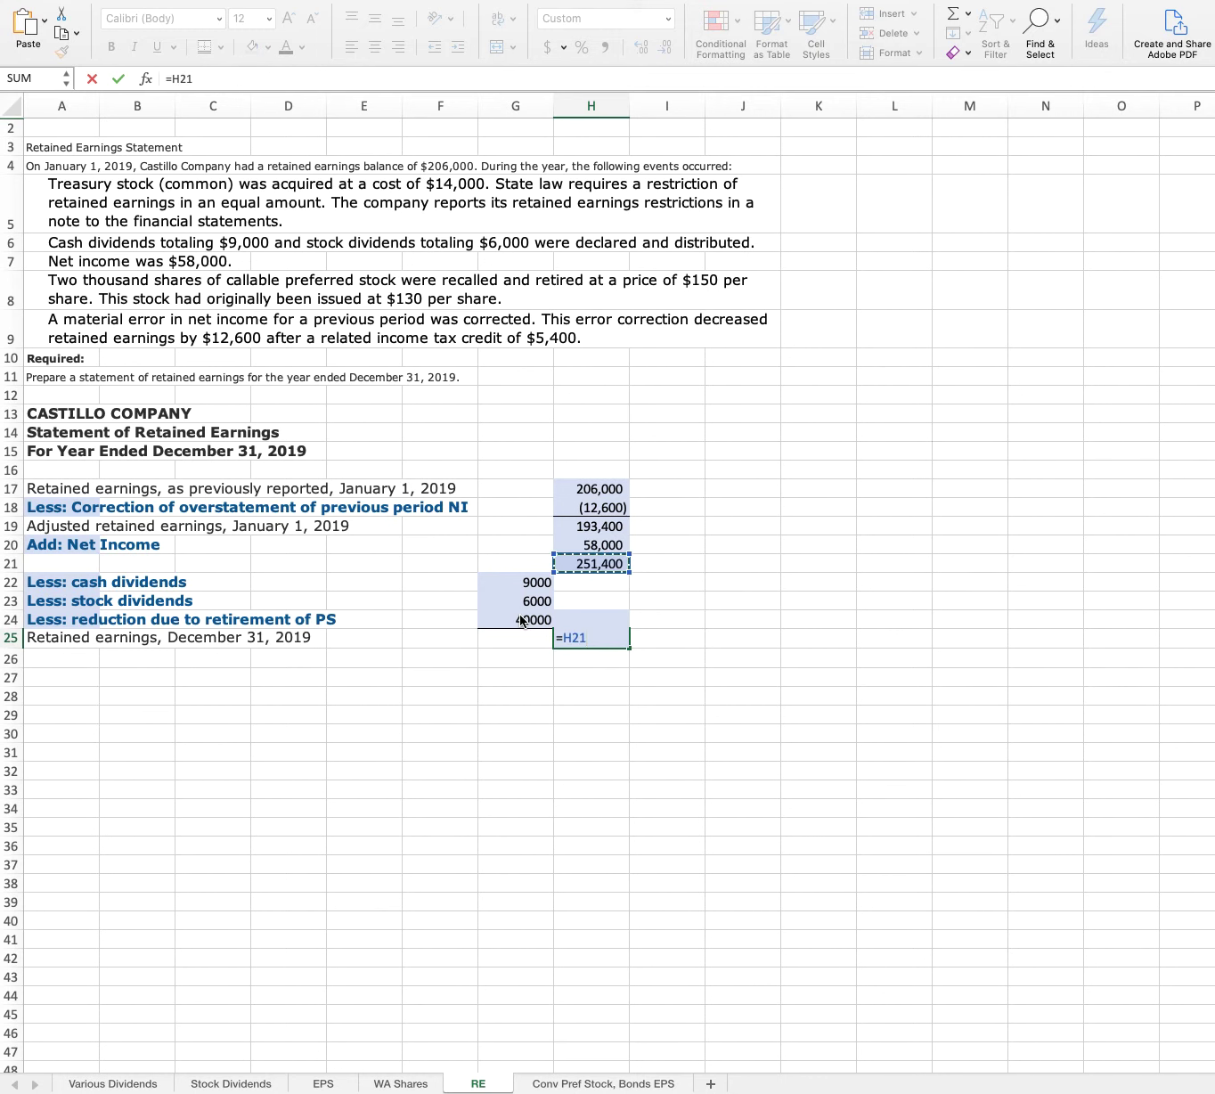
type("+")
key("Up")
key("Return")
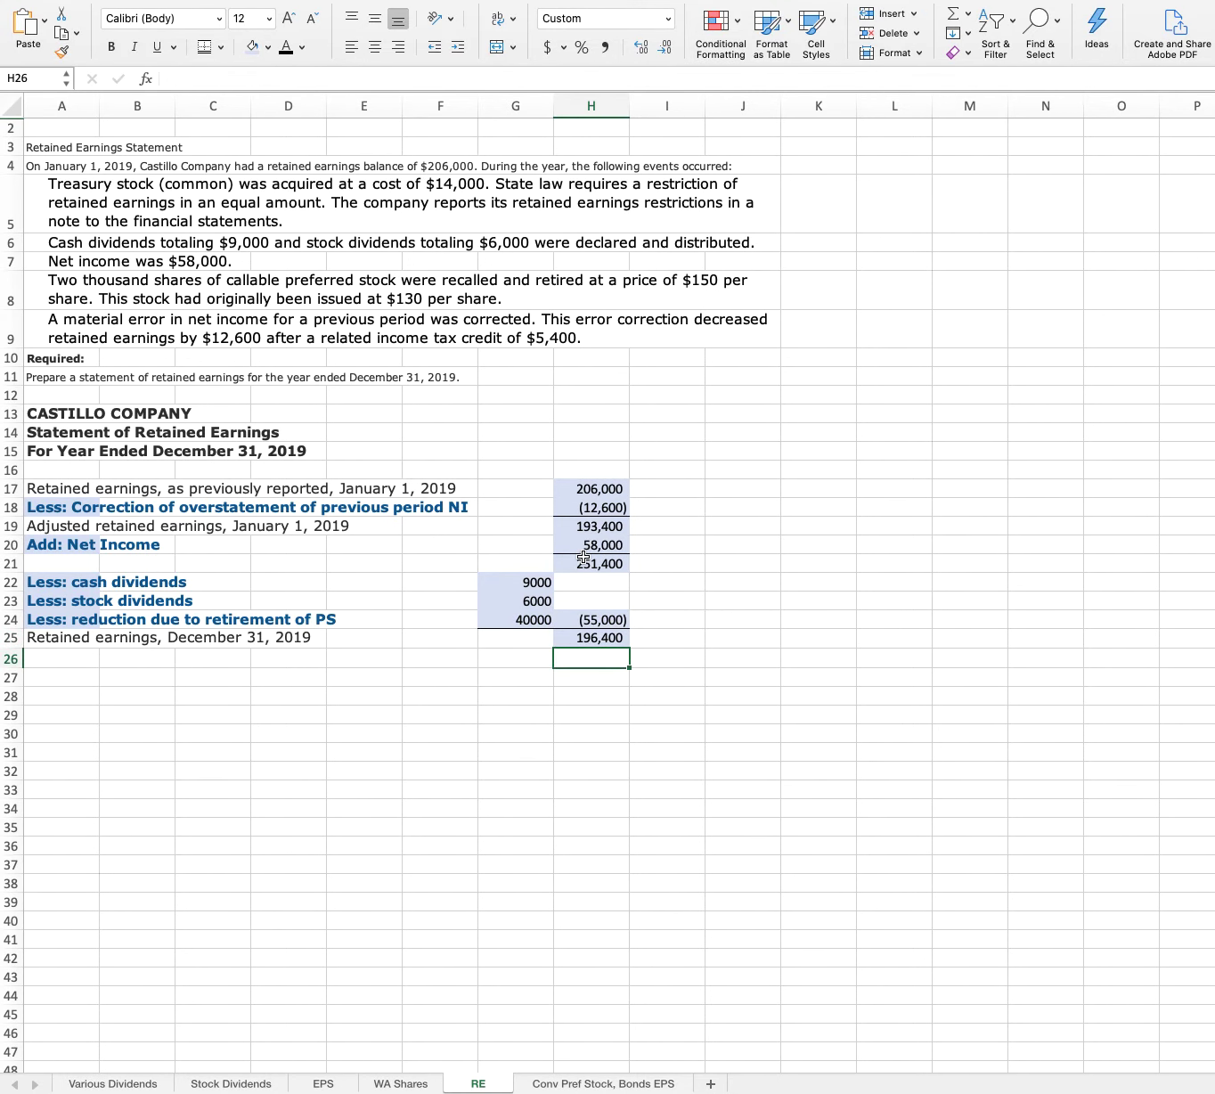